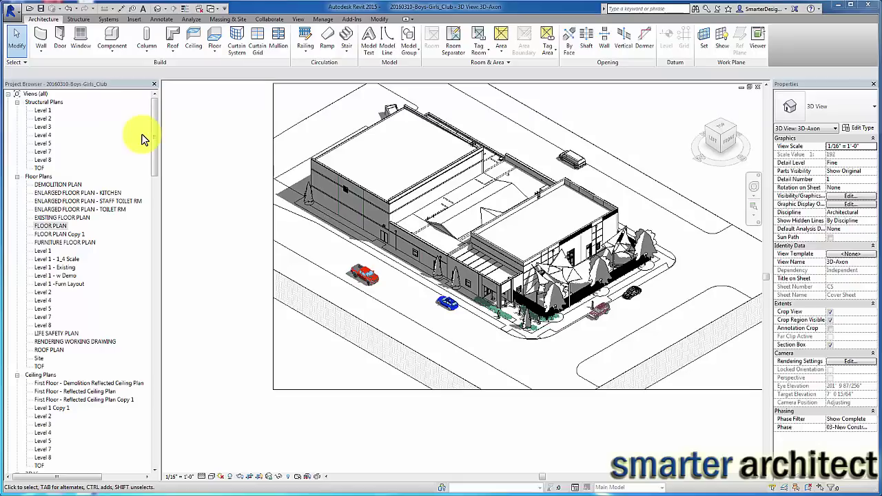
Step: Scroll the Project Browser down to the 3D Views group showing 3D-Axon
scroll(142, 139, down, 10)
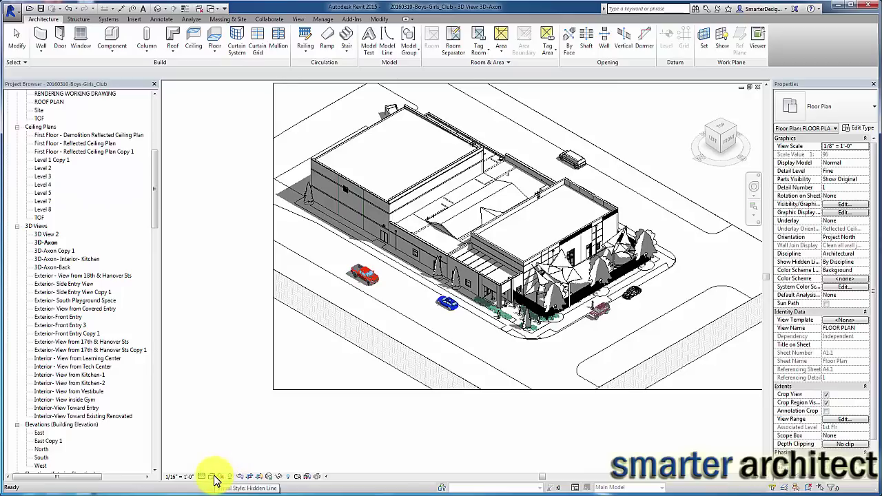
Step: Duplicate the 3D-Axon view as 3D-Axon Copy 2 and fit the building in the window
right_click(44, 242)
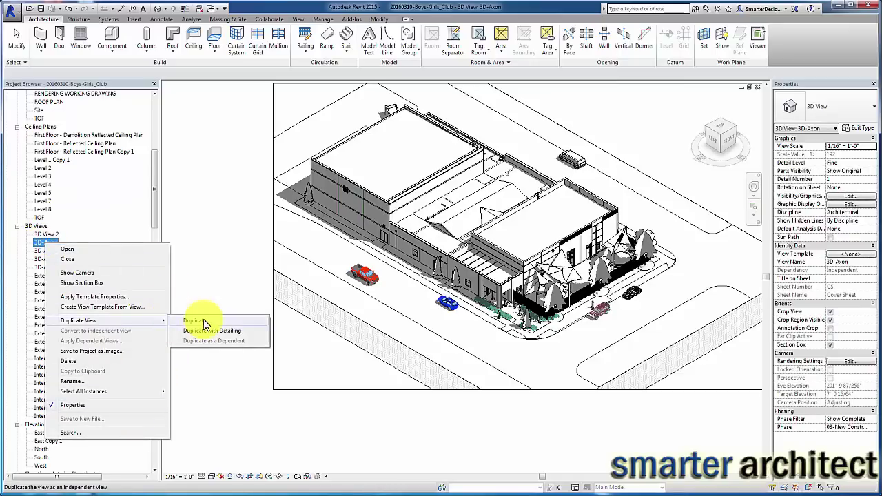
click(205, 321)
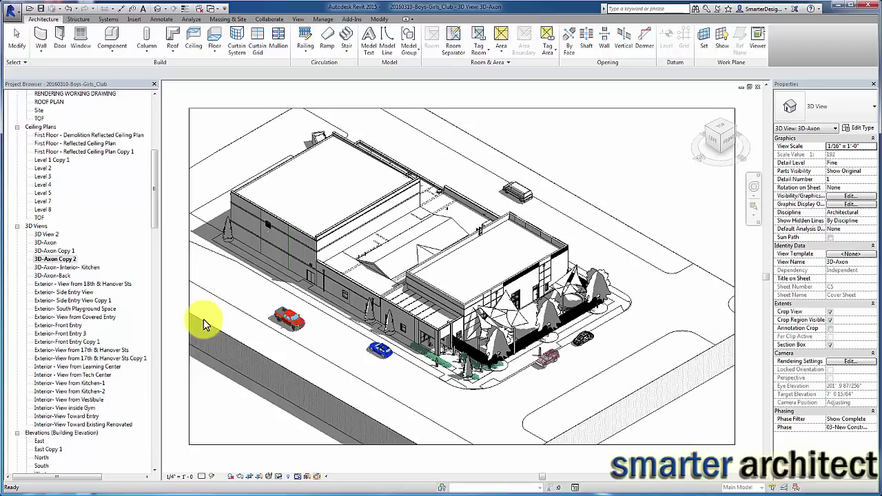
scroll(589, 186, down, 3)
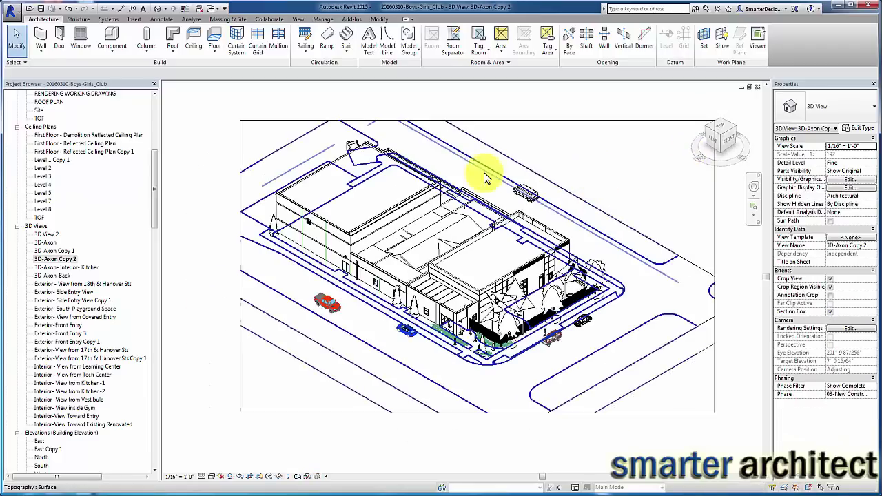
scroll(617, 170, up, 3)
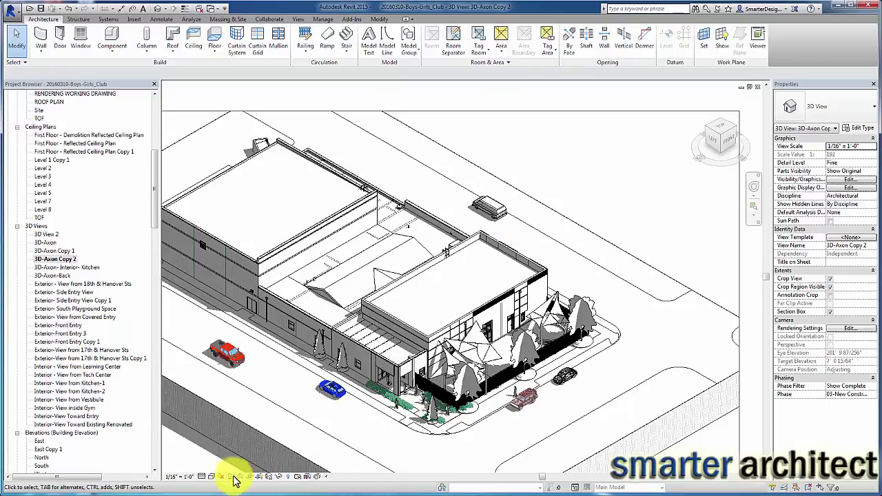
Step: Enable Sketchy Lines for 3D-Axon Copy 2 in Graphic Display Options, leaving Jitter and Extension at 0
click(211, 476)
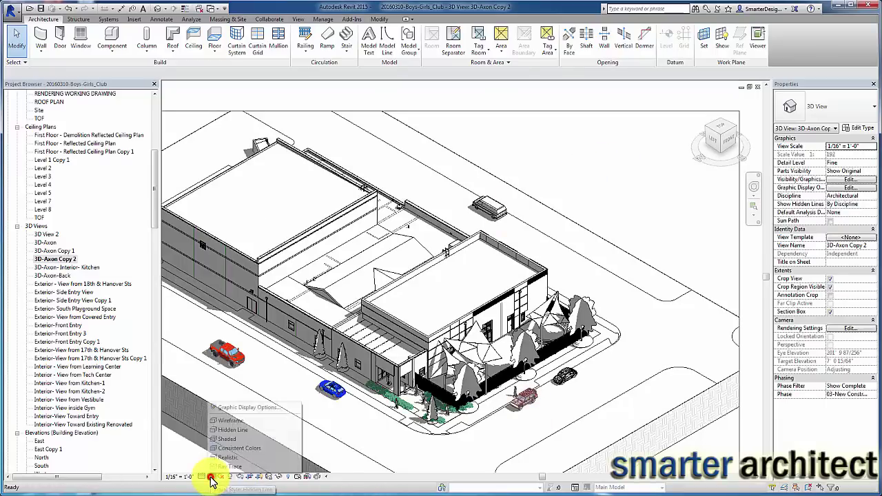
click(262, 409)
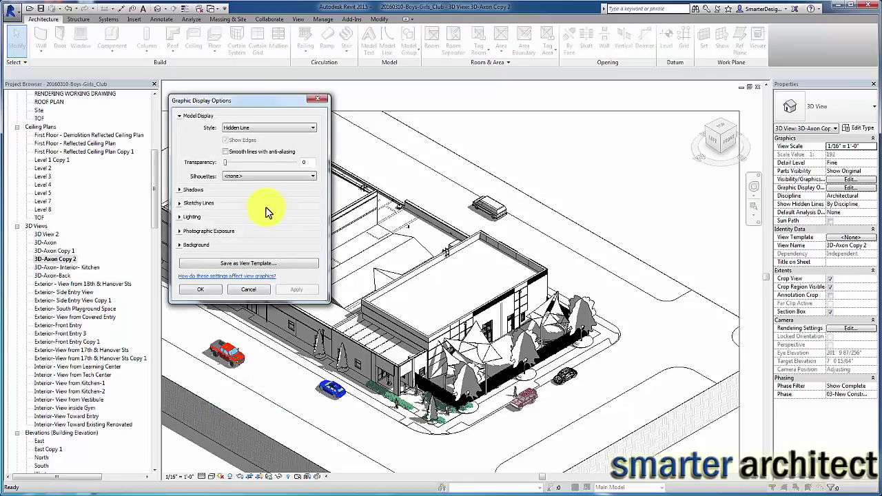
drag(265, 106, 306, 118)
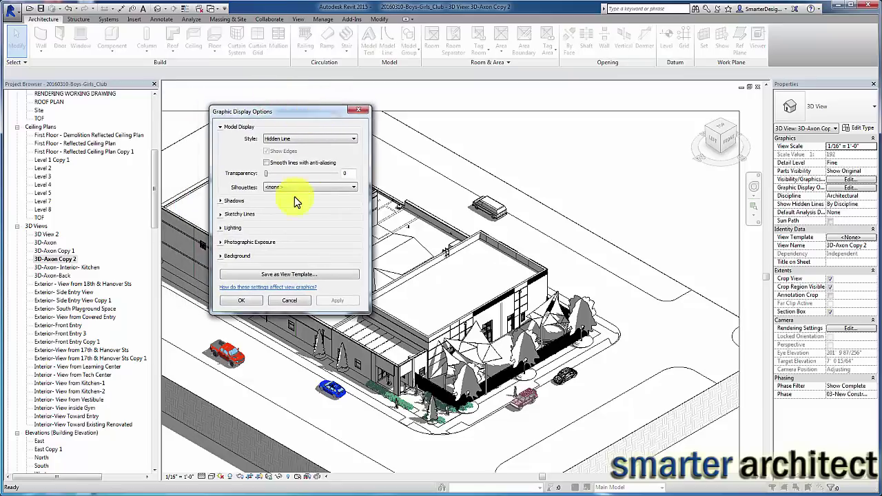
click(222, 216)
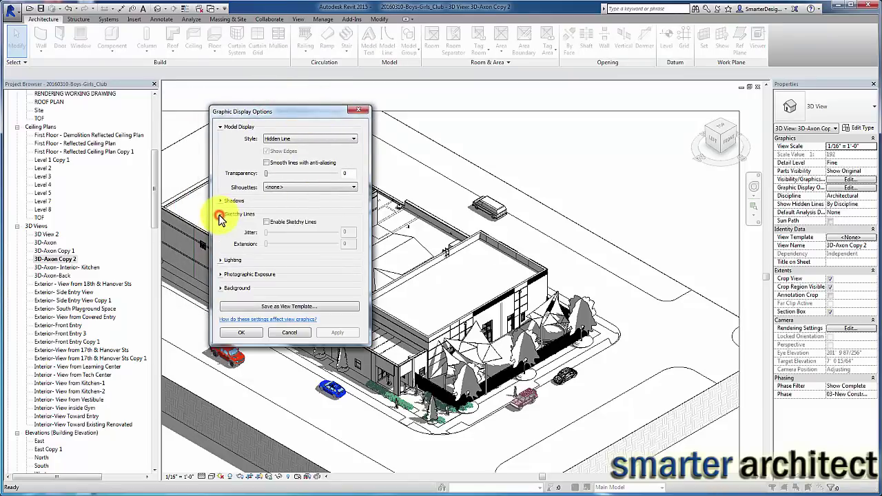
click(266, 222)
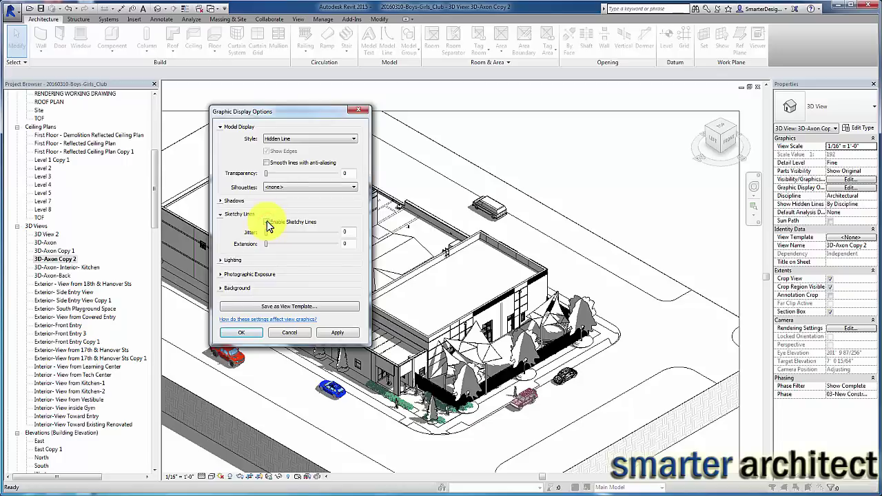
click(337, 332)
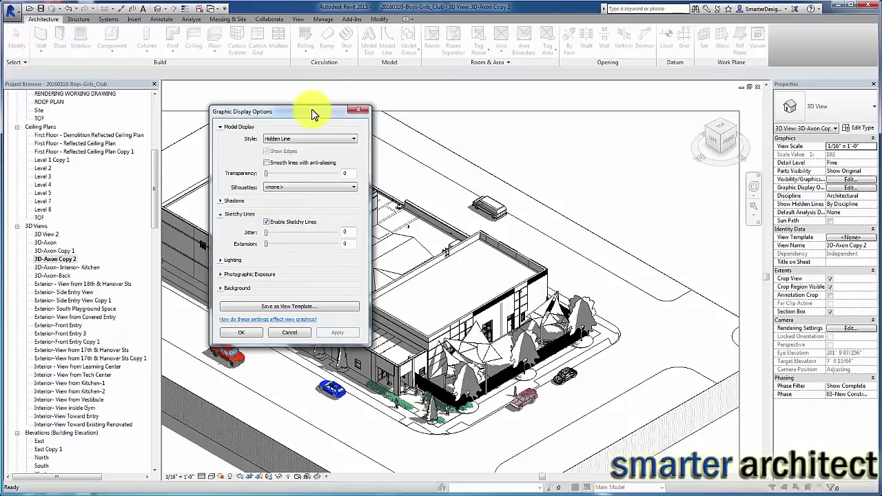
Step: Raise the sketchy-line Jitter to 5 and apply, then to 10 and apply
drag(308, 116, 672, 140)
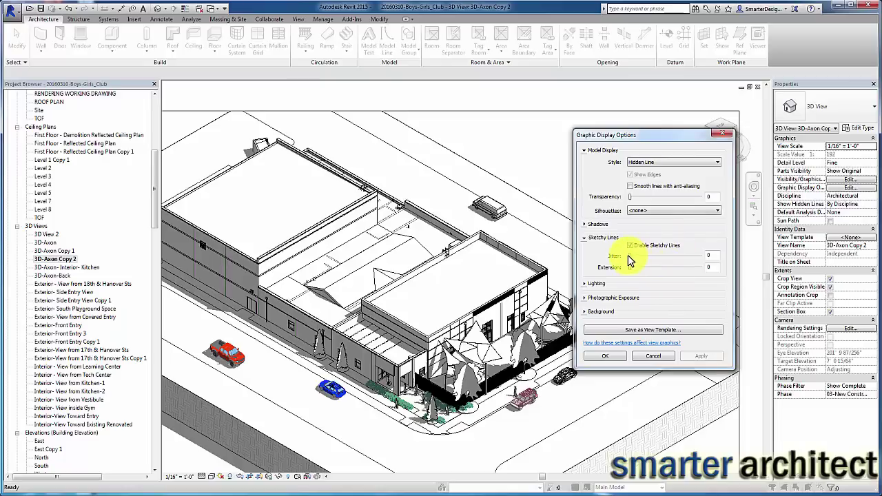
drag(629, 255, 654, 262)
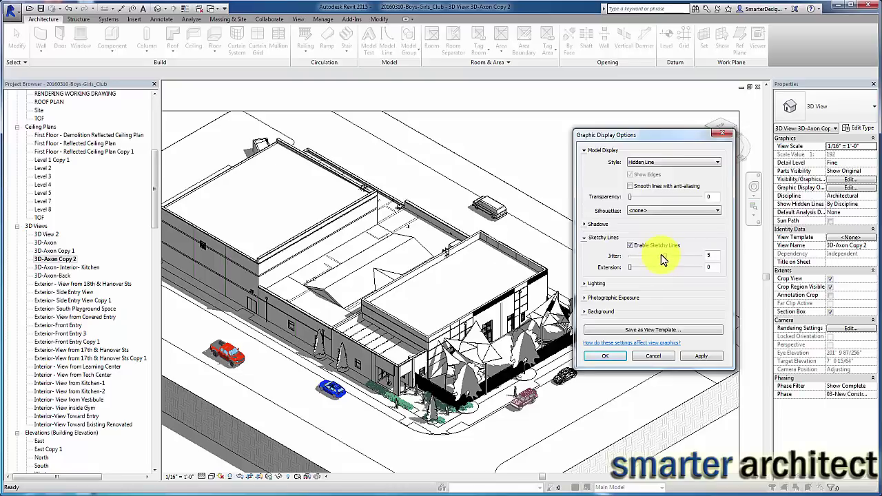
click(701, 356)
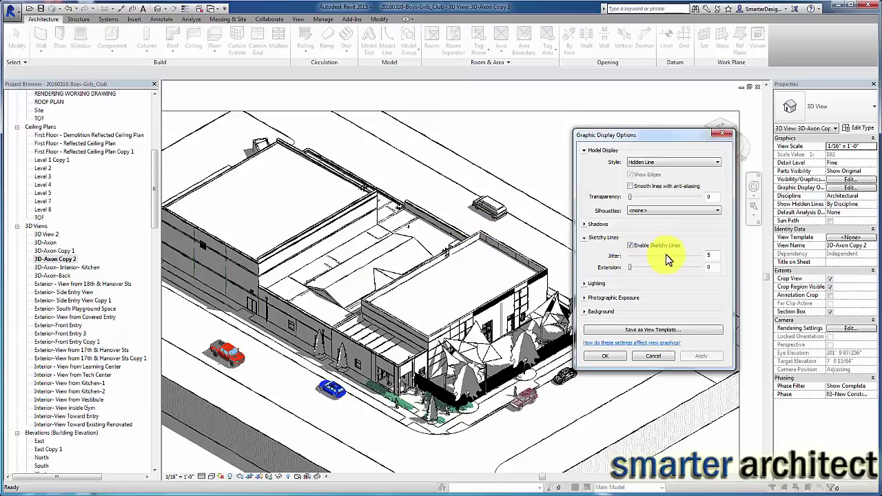
click(698, 256)
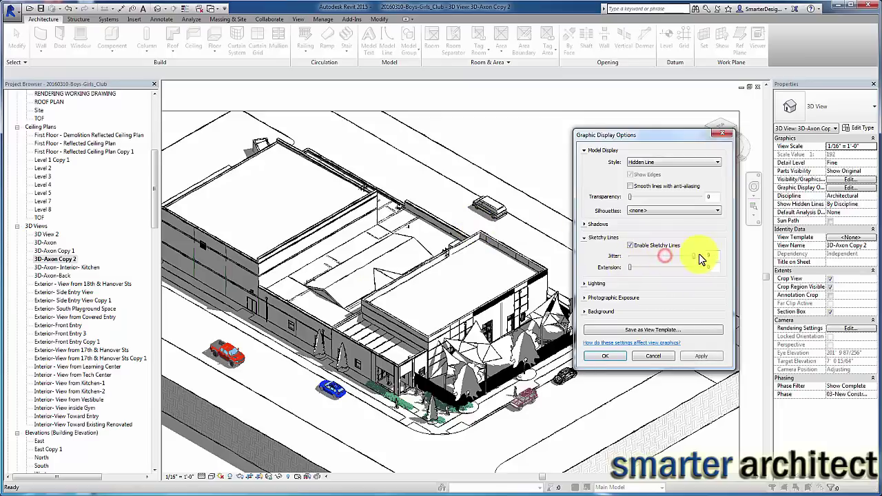
click(701, 356)
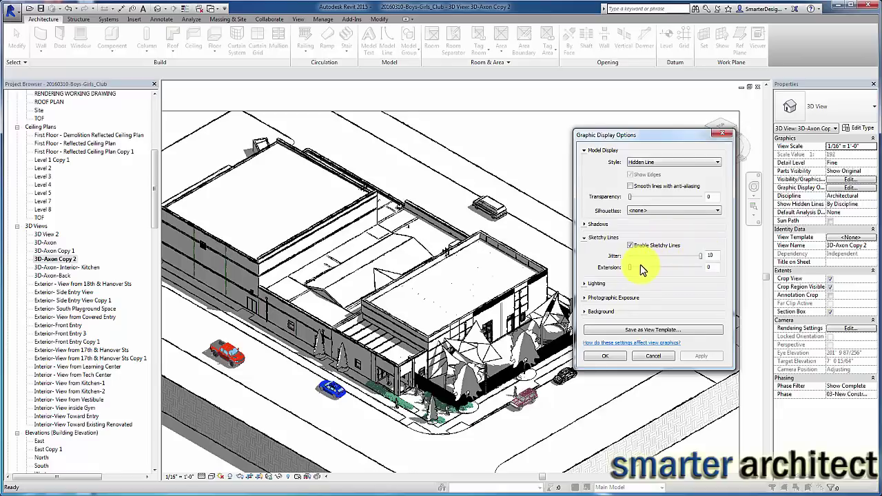
Step: Set sketchy-line Extension to 5, apply and confirm, then zoom toward a building corner
drag(630, 266, 659, 263)
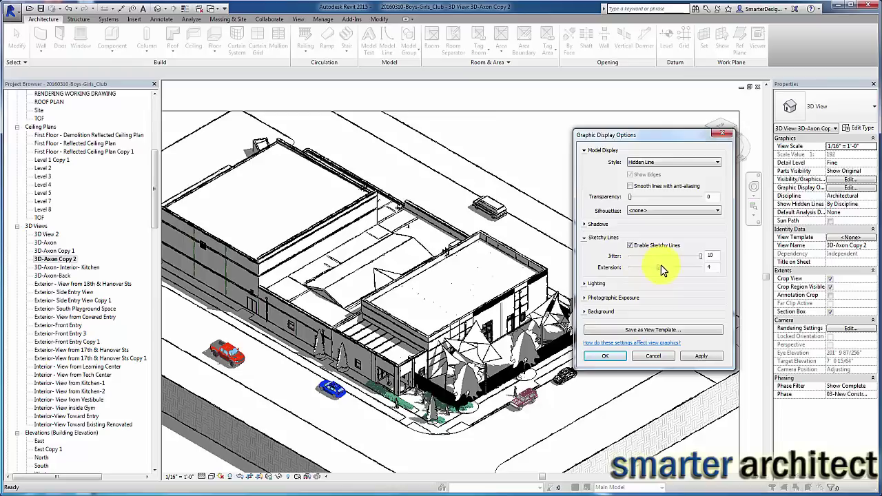
click(697, 356)
click(707, 355)
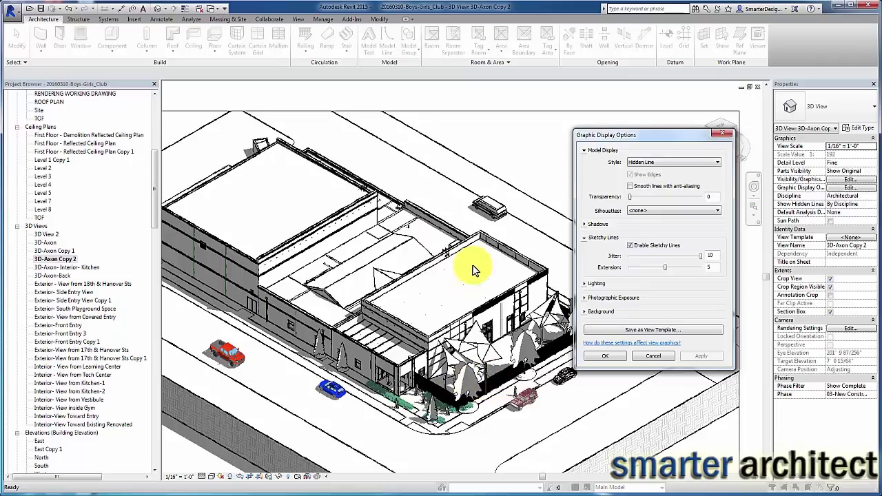
click(613, 357)
scroll(537, 275, up, 5)
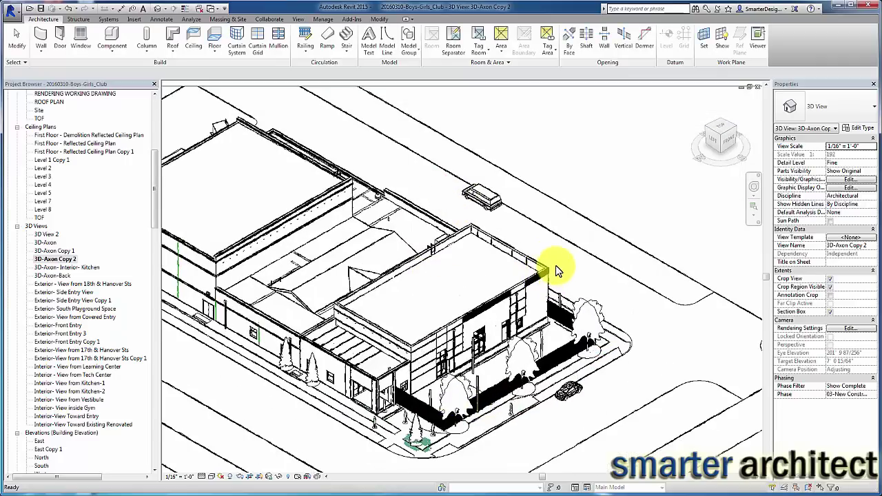
scroll(557, 271, up, 2)
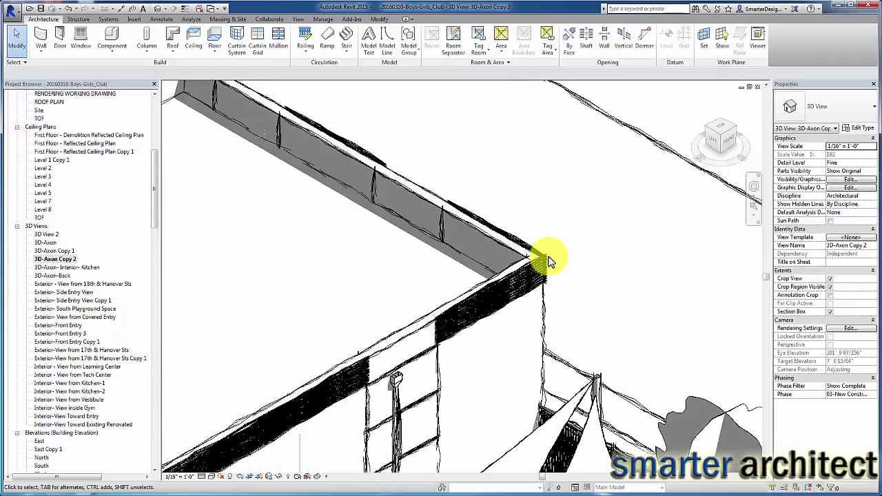
scroll(547, 261, up, 3)
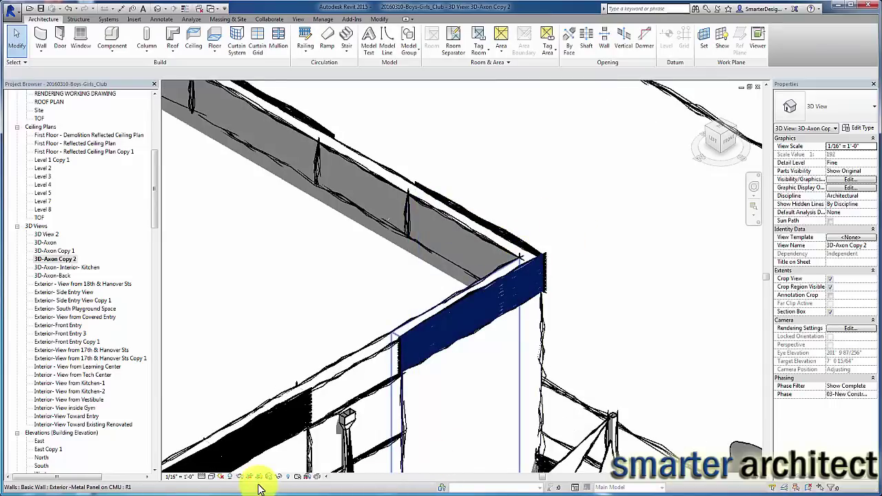
Step: Raise the sketchy-line Extension to 10 in Graphic Display Options and confirm
click(212, 476)
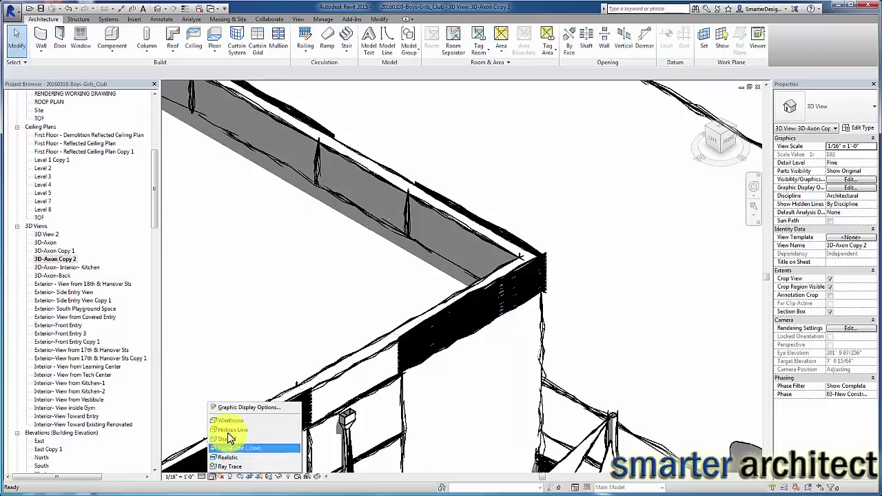
click(237, 407)
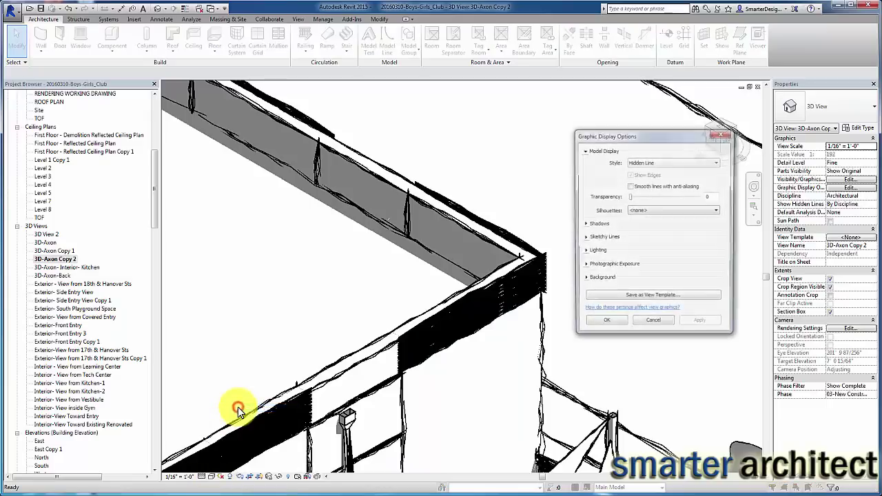
click(583, 238)
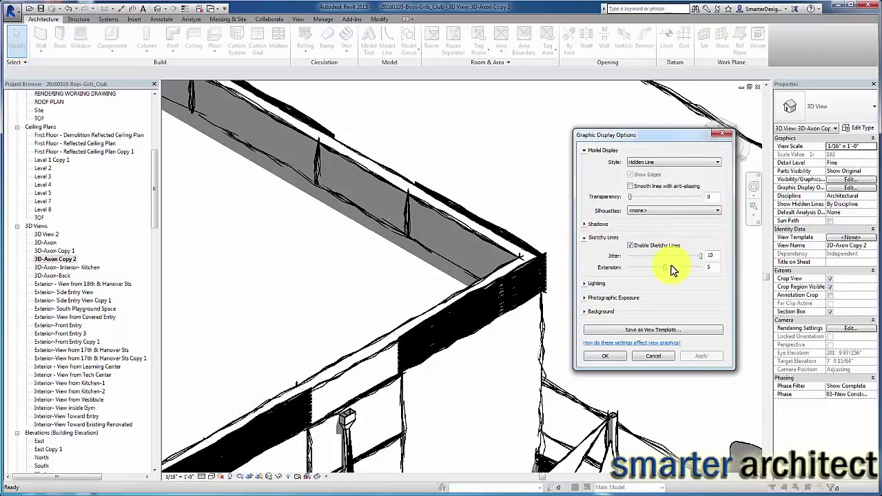
drag(664, 267, 704, 267)
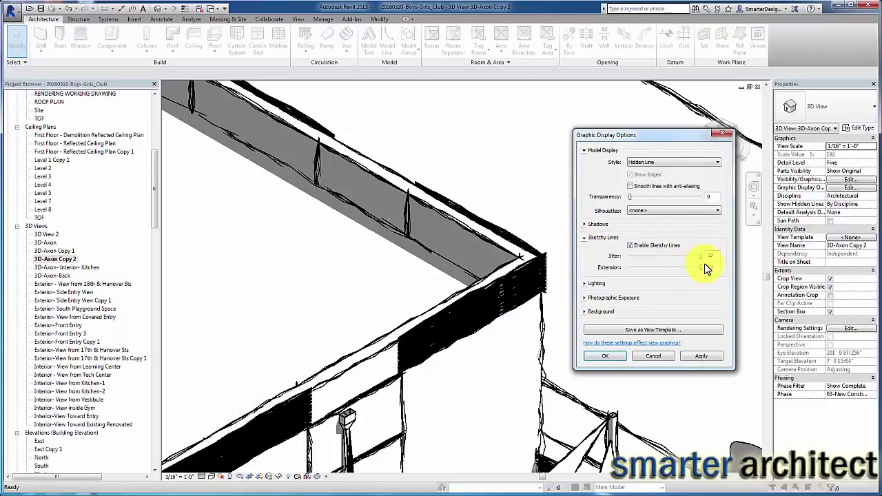
click(703, 356)
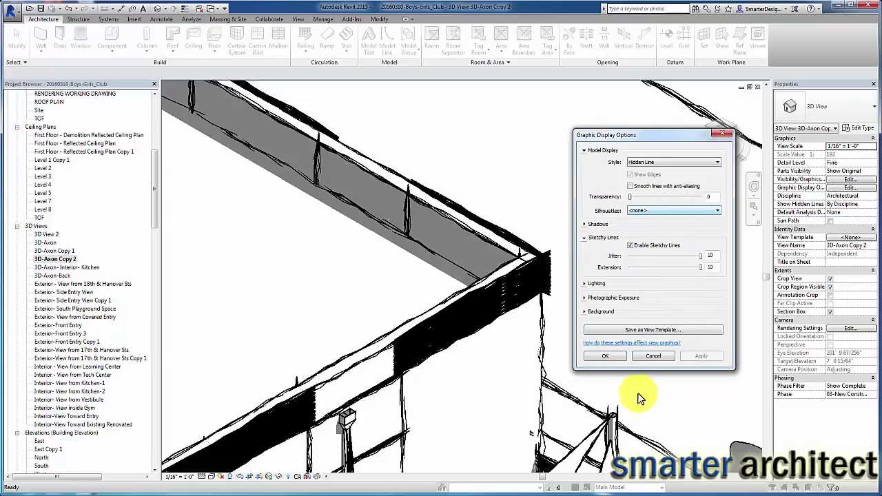
click(600, 355)
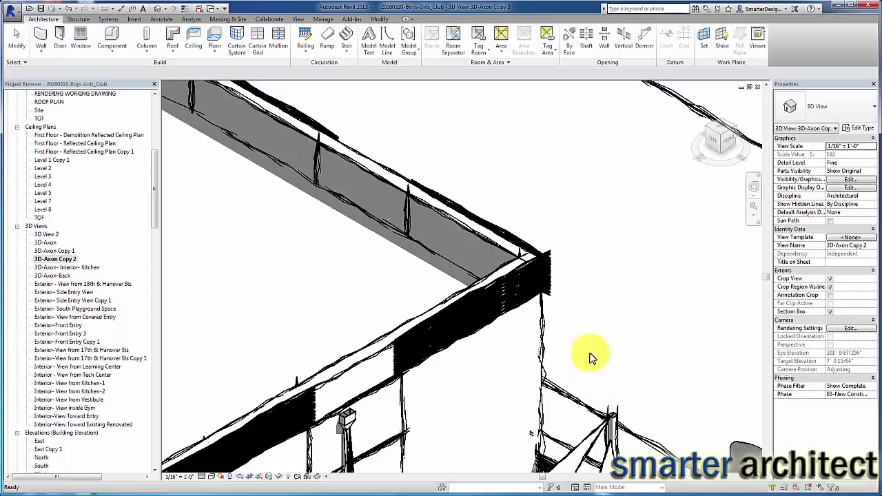
Step: Zoom in and orbit around the building corner and street to inspect the hand-drawn edges
scroll(598, 332, down, 2)
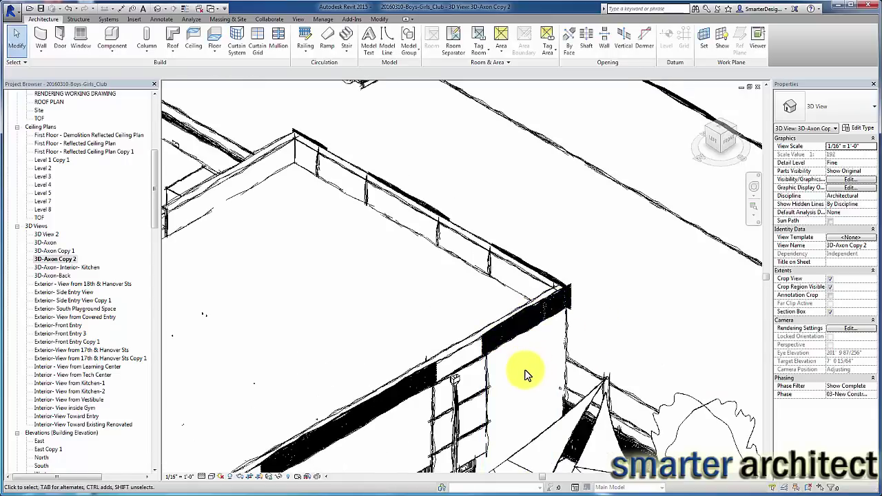
scroll(572, 255, down, 3)
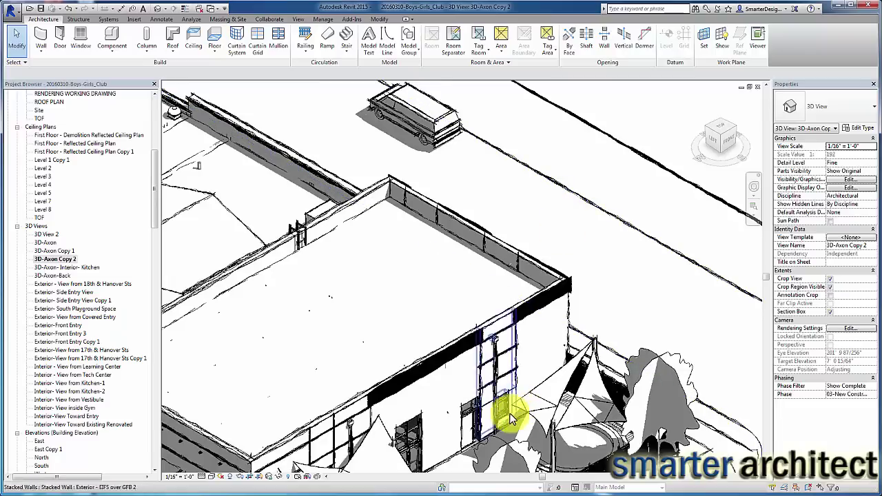
scroll(523, 372, up, 4)
scroll(544, 259, up, 1)
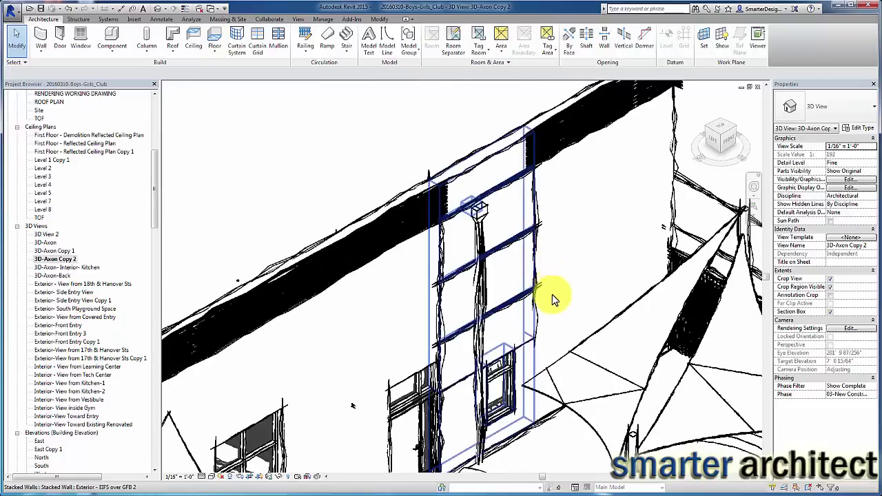
scroll(552, 298, up, 3)
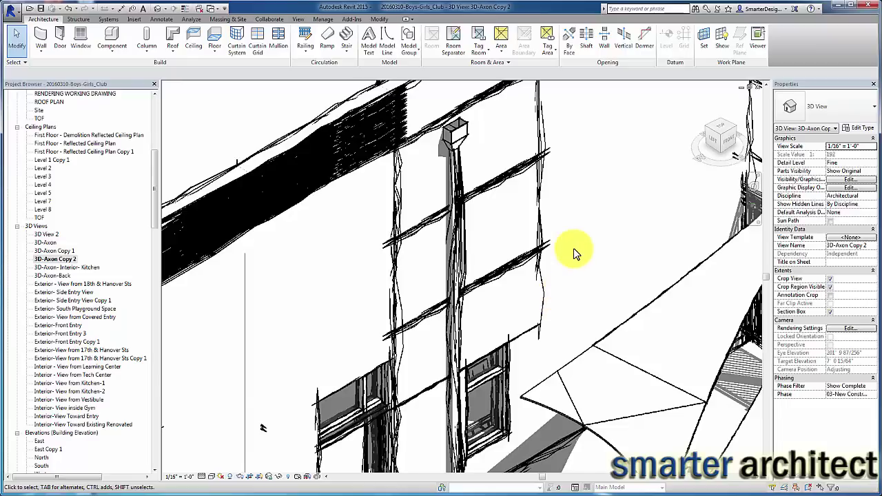
scroll(573, 254, down, 3)
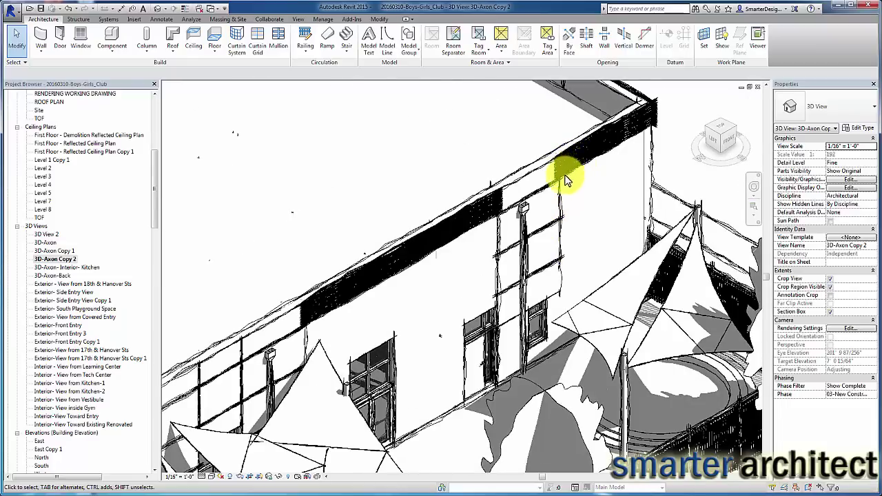
scroll(508, 165, down, 5)
scroll(397, 373, up, 2)
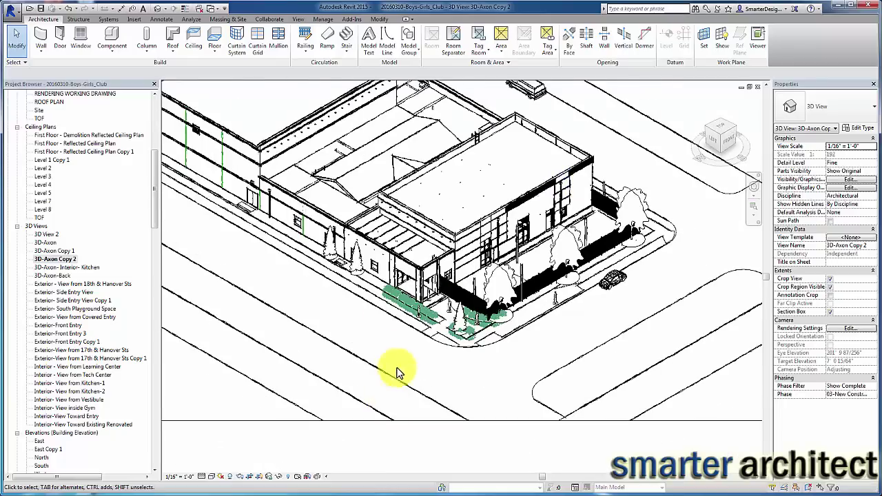
scroll(397, 372, up, 2)
scroll(478, 204, up, 1)
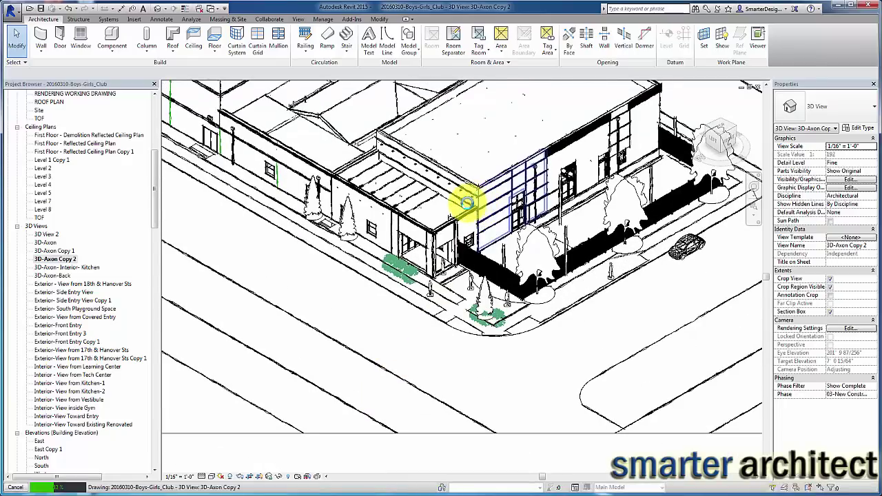
shift+middle_drag(478, 199, 386, 199)
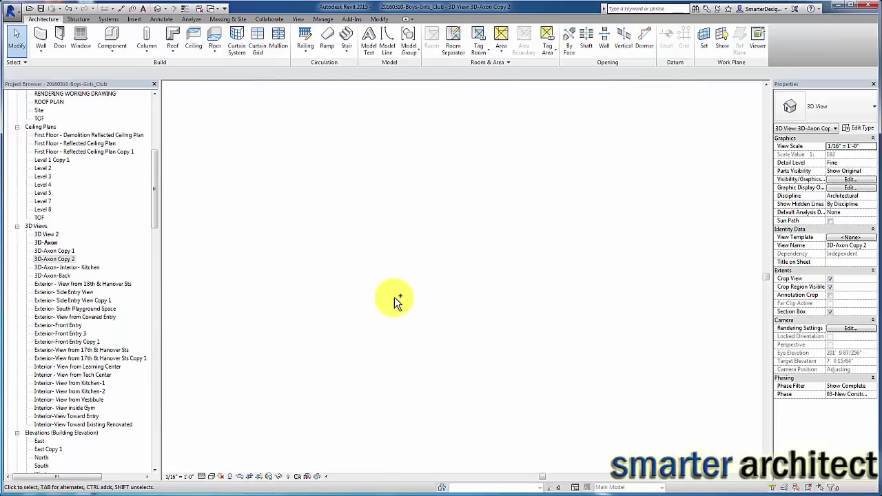
Step: Cycle through open views with Ctrl+Tab to reach the Exterior-Front Entry perspective
key(ctrl+Tab)
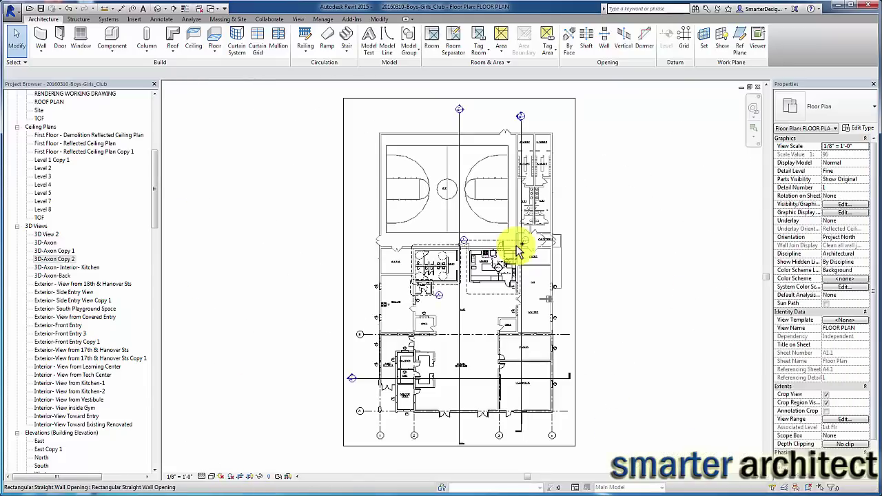
key(ctrl+Tab)
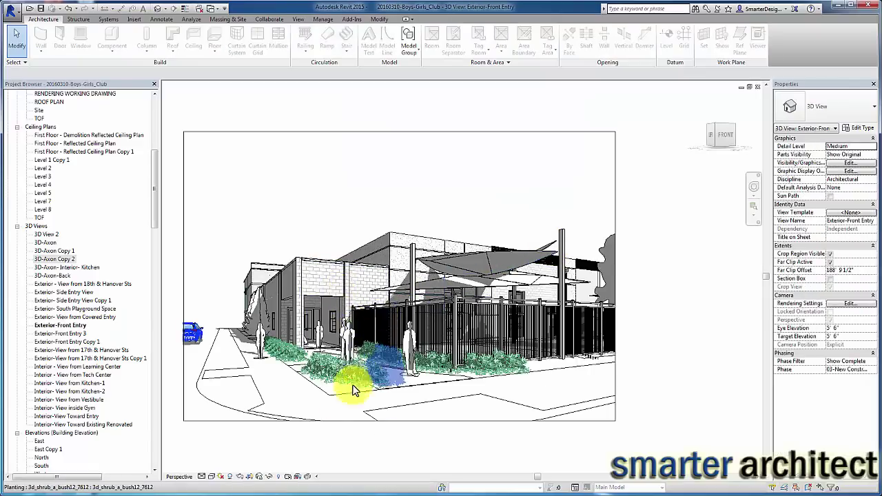
Step: Enable sketchy lines on the Exterior-Front Entry view with Jitter 5 and Extension 5, then confirm
click(212, 478)
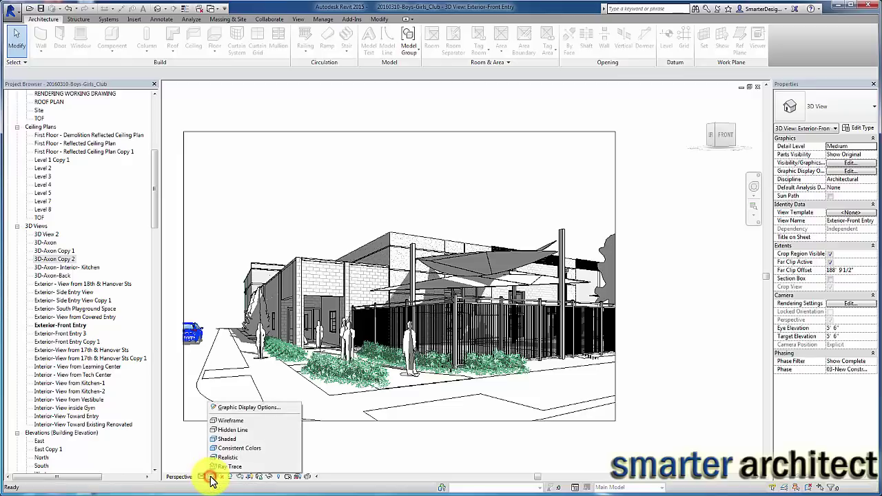
click(237, 409)
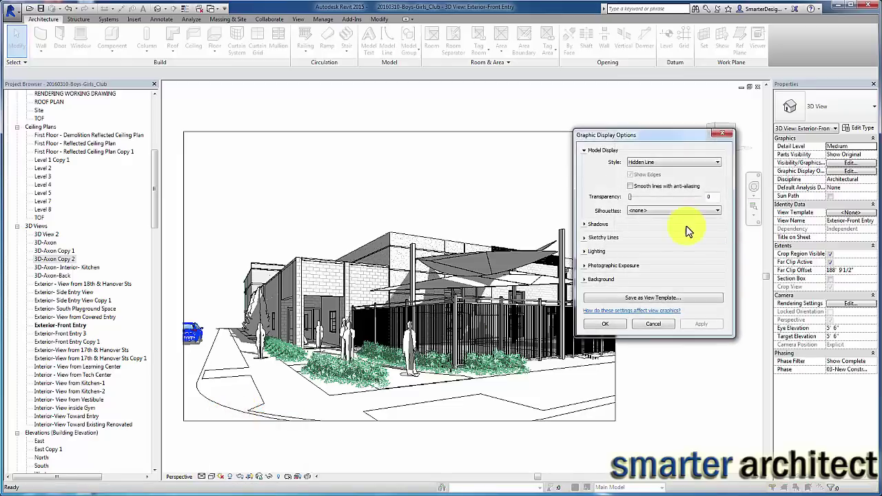
click(585, 237)
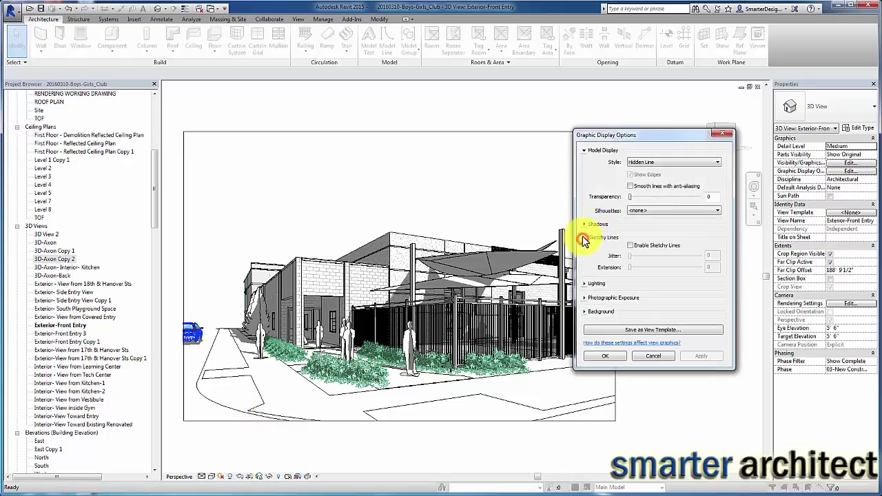
click(630, 246)
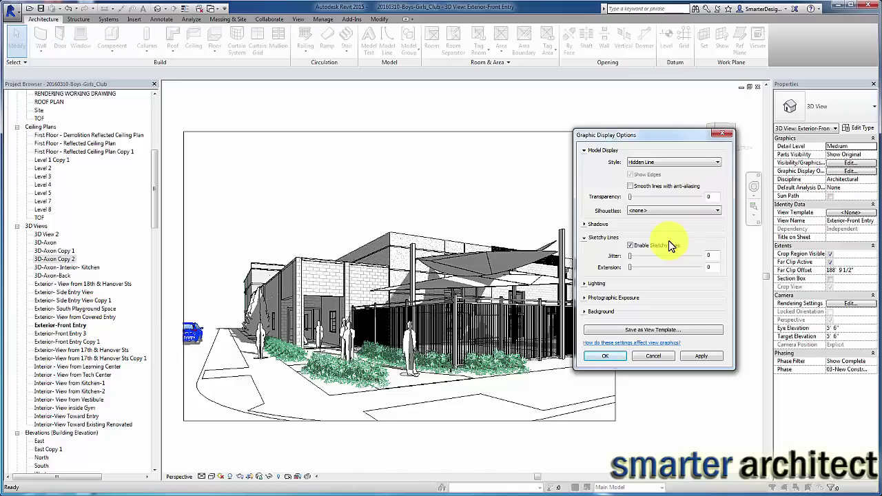
click(704, 356)
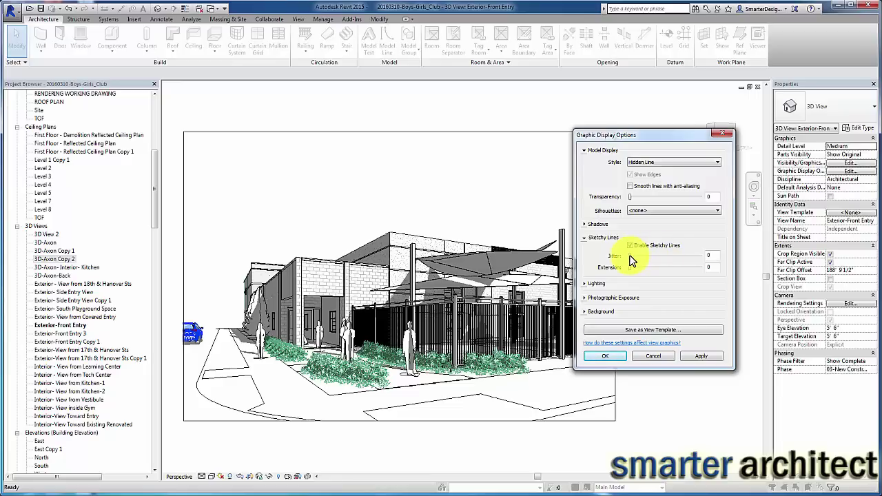
mouse_move(631, 255)
mouse_down()
mouse_move(666, 257)
mouse_move(659, 269)
mouse_up()
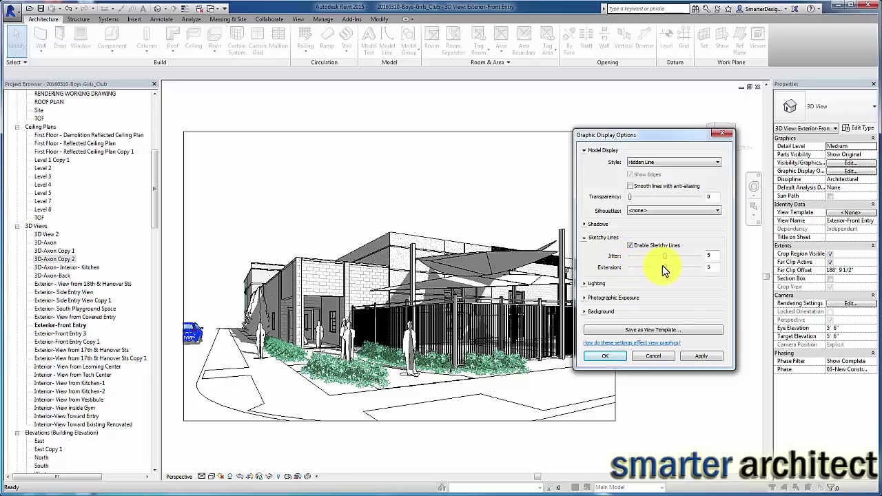
click(703, 357)
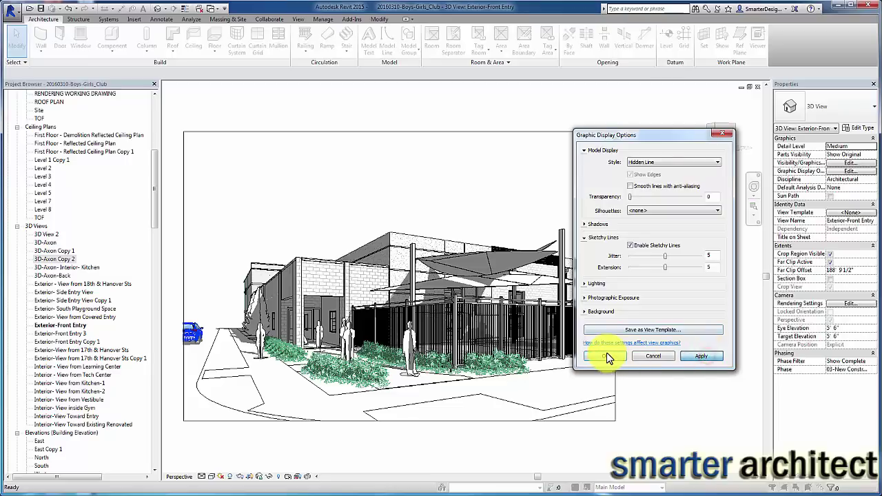
click(692, 355)
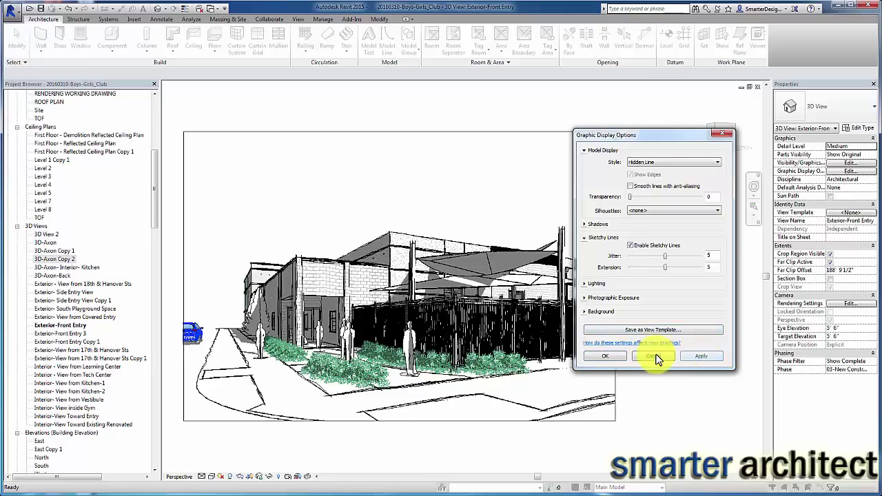
click(605, 357)
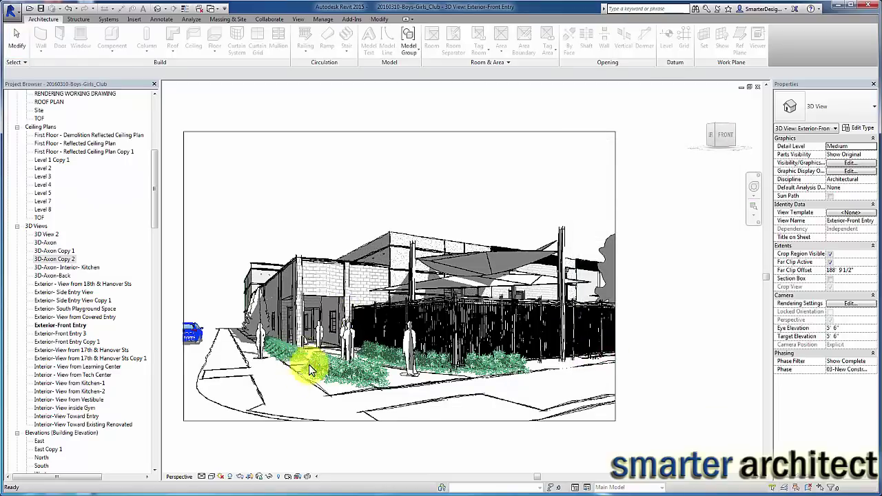
Step: Turn on cast and ambient shadows in the view's Graphic Display Options and apply them
scroll(309, 370, up, 2)
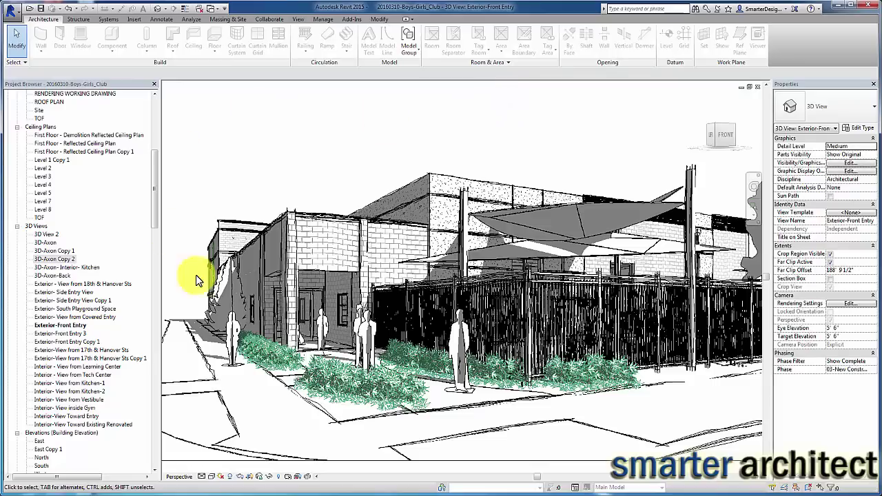
click(211, 480)
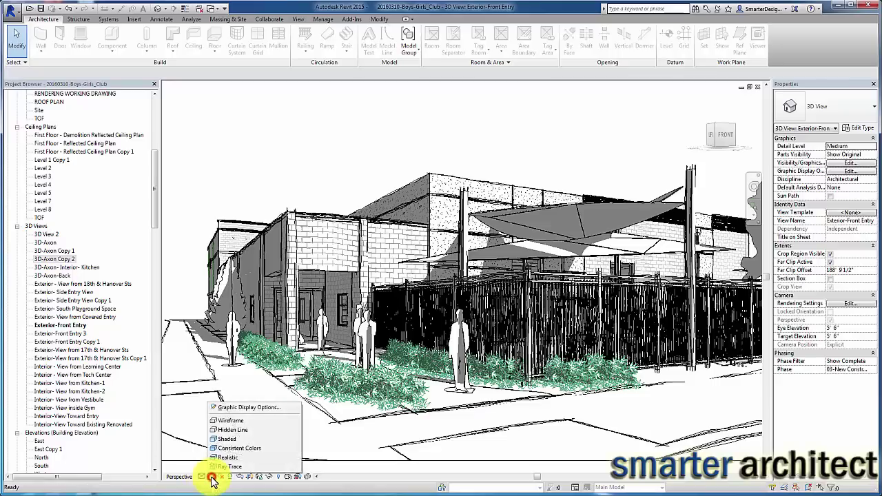
click(240, 408)
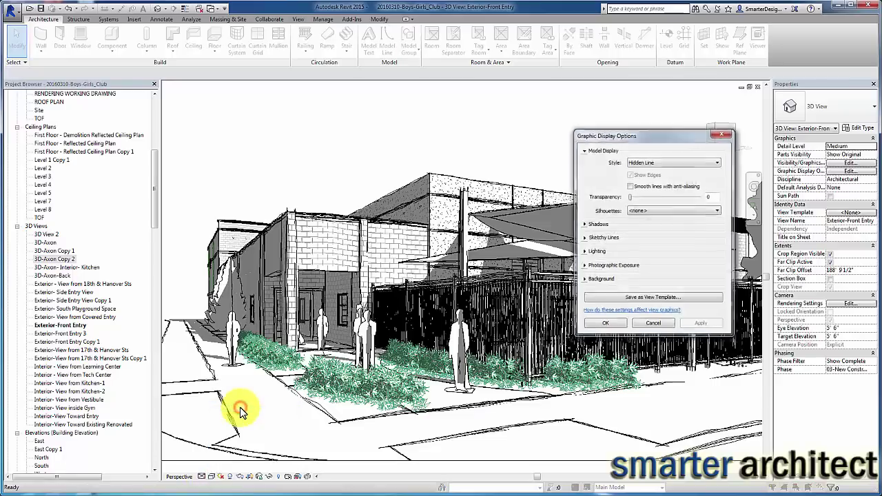
click(584, 224)
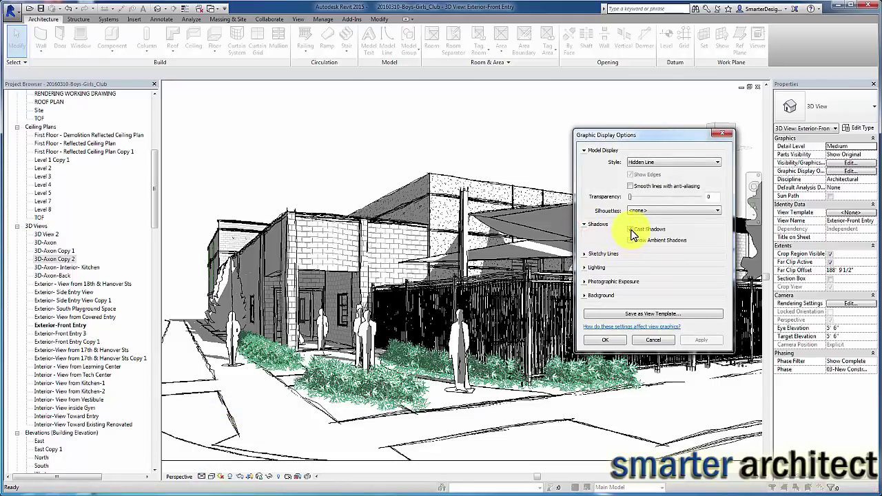
click(630, 230)
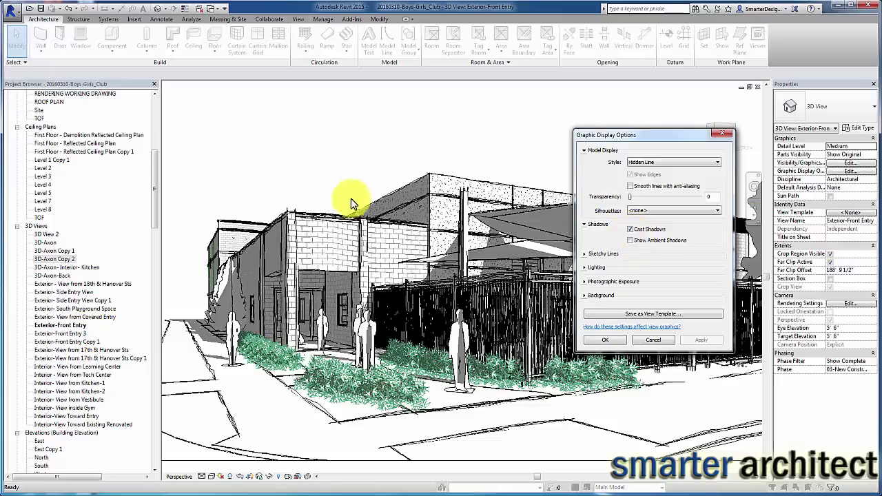
click(631, 241)
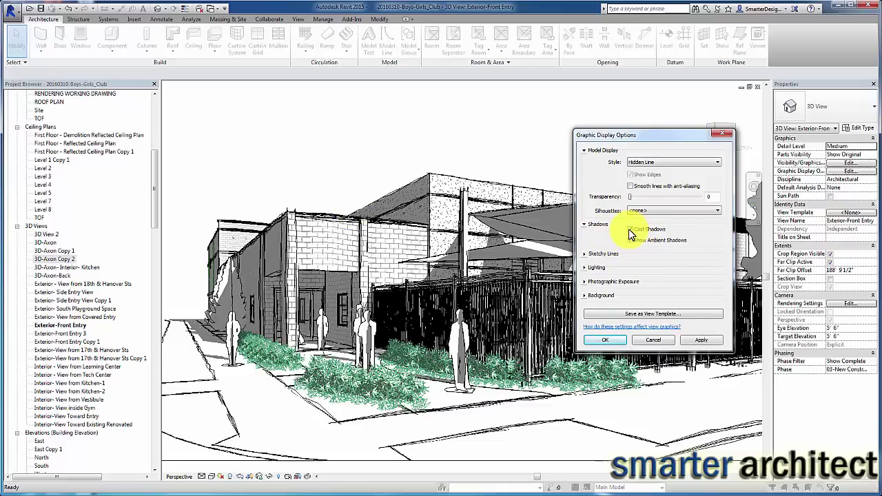
click(701, 341)
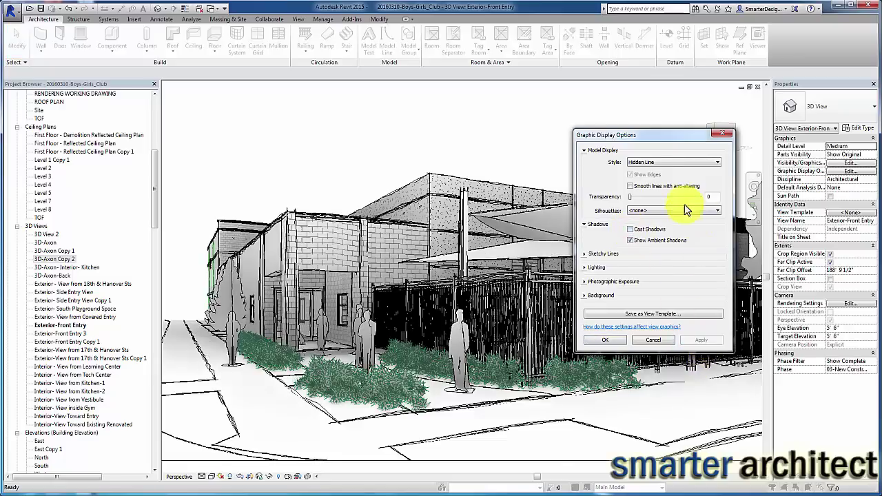
Step: Preview the cast shadows on the building, confirm the settings, and select the courtyard fence wall
drag(646, 133, 607, 425)
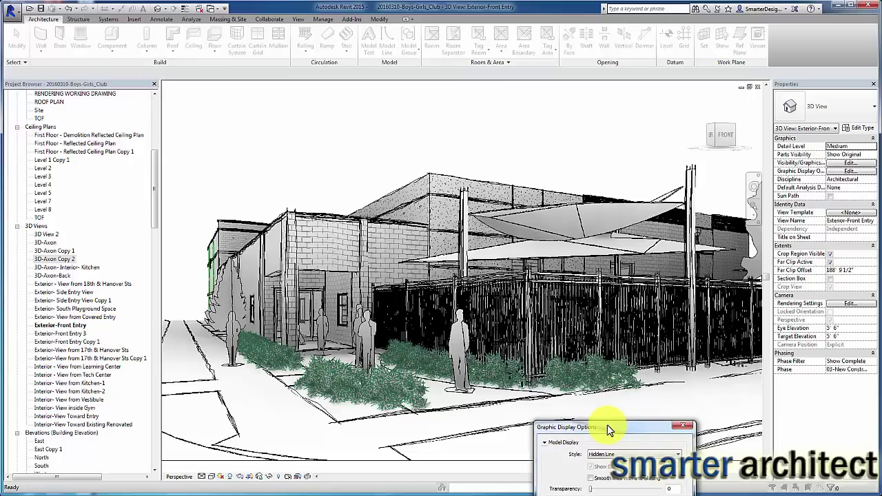
drag(607, 424, 589, 171)
click(572, 273)
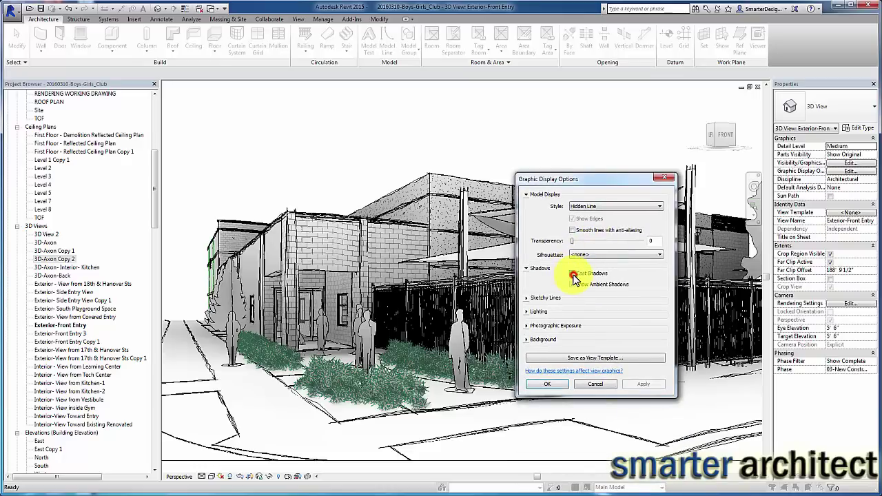
click(643, 384)
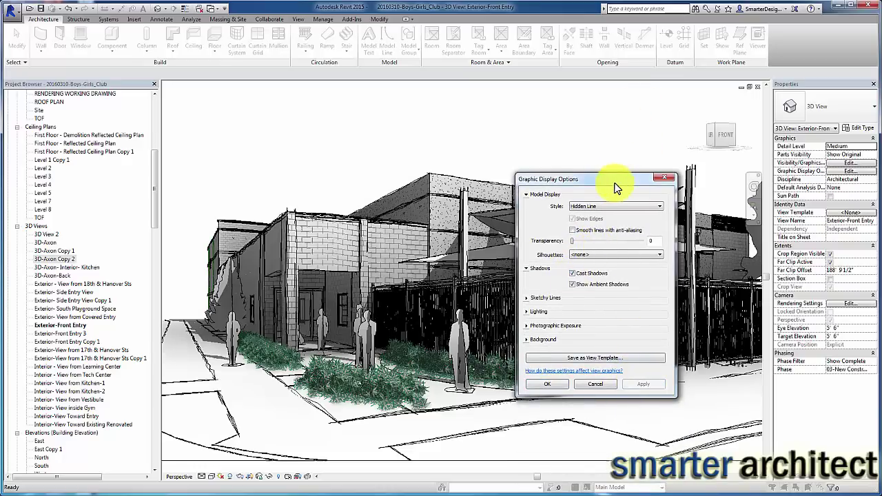
drag(609, 181, 505, 422)
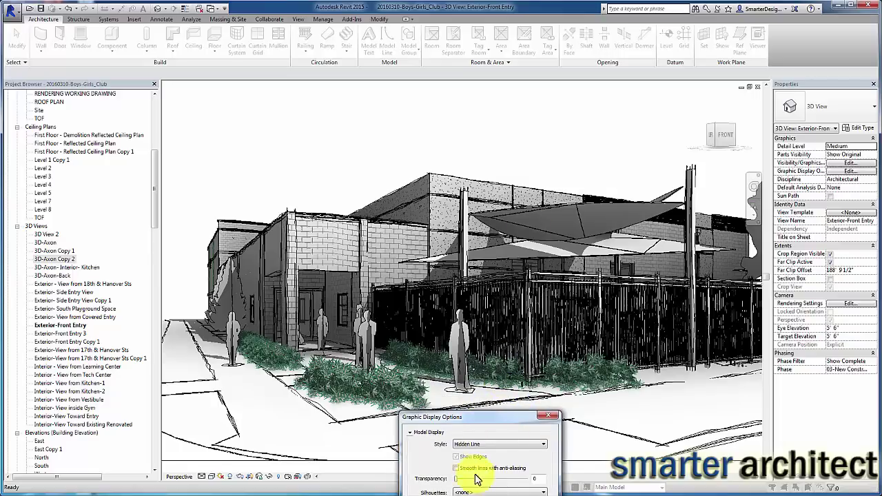
drag(486, 416, 525, 184)
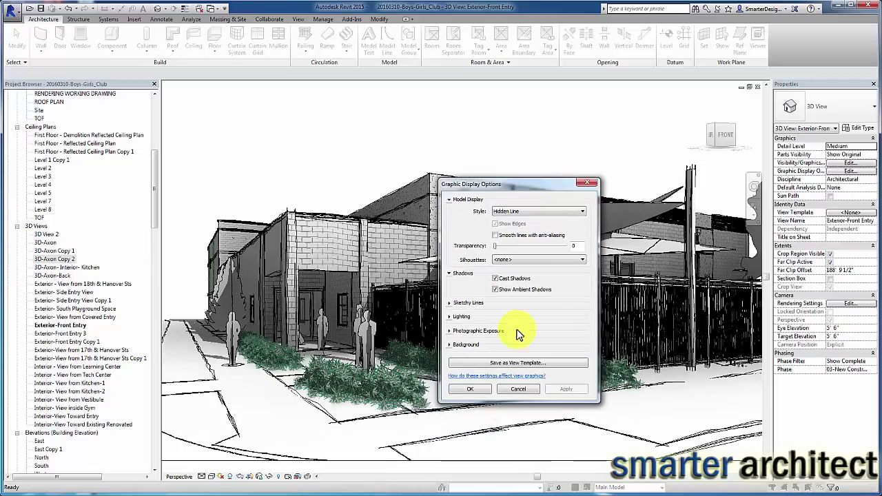
click(471, 388)
click(508, 353)
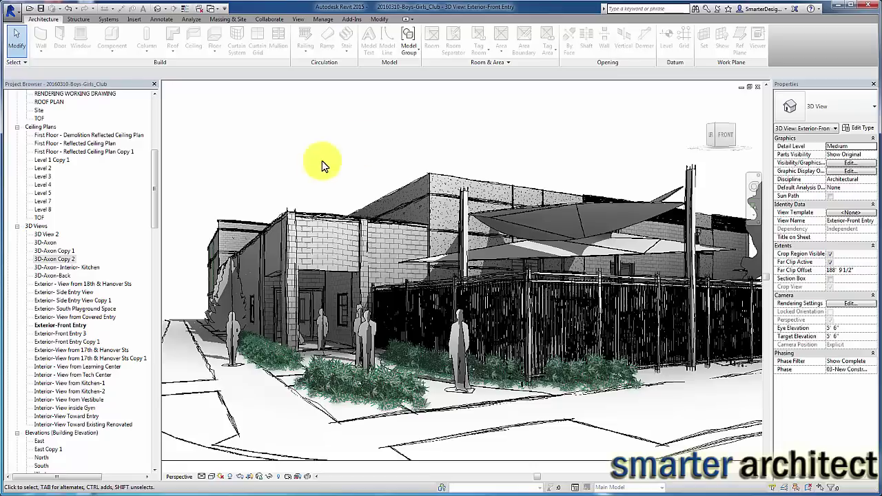
mouse_move(239, 495)
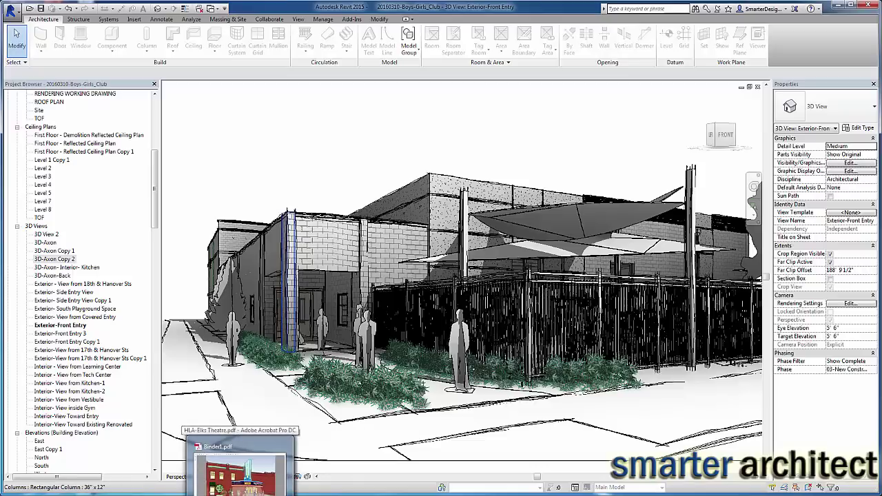
click(311, 469)
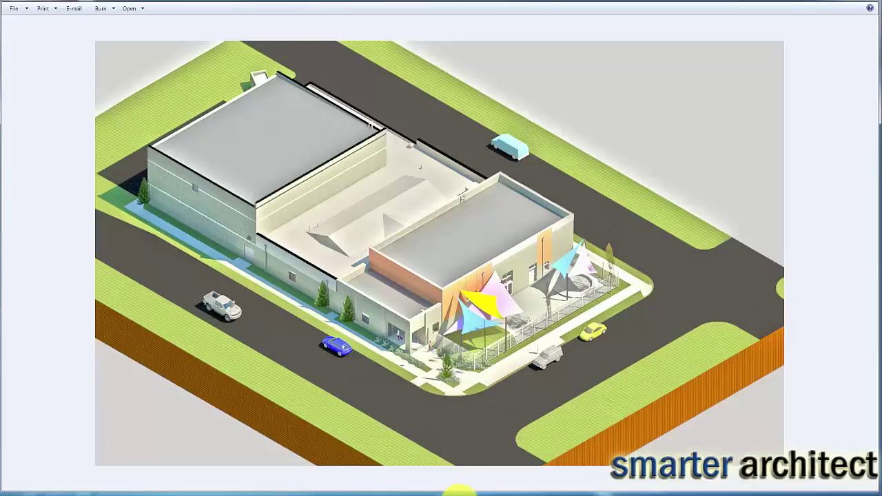
click(458, 490)
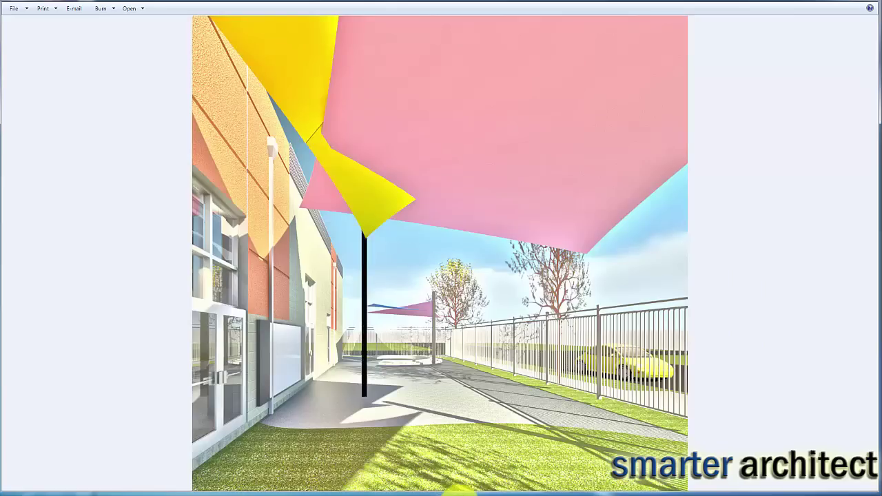
click(458, 490)
click(459, 490)
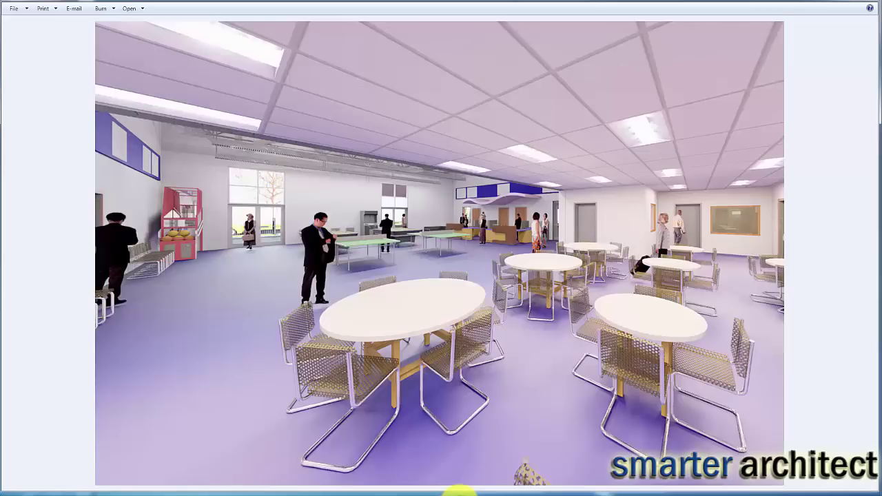
click(459, 490)
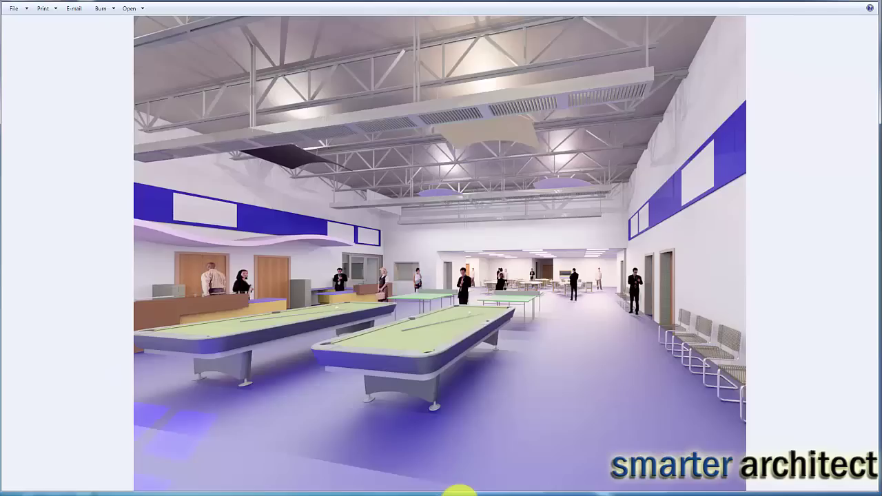
click(838, 2)
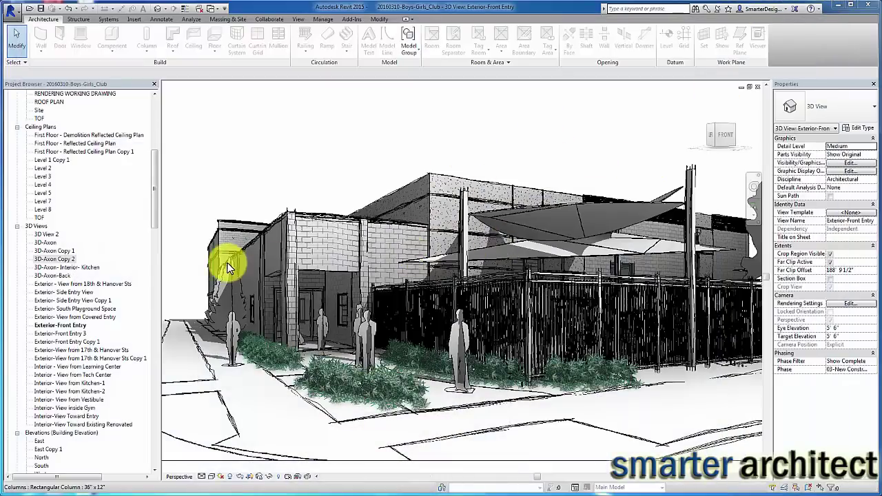
Step: Open Interior-View Toward Existing Renovated and enable sketchy lines with Jitter 5 and Extension 5
double_click(71, 426)
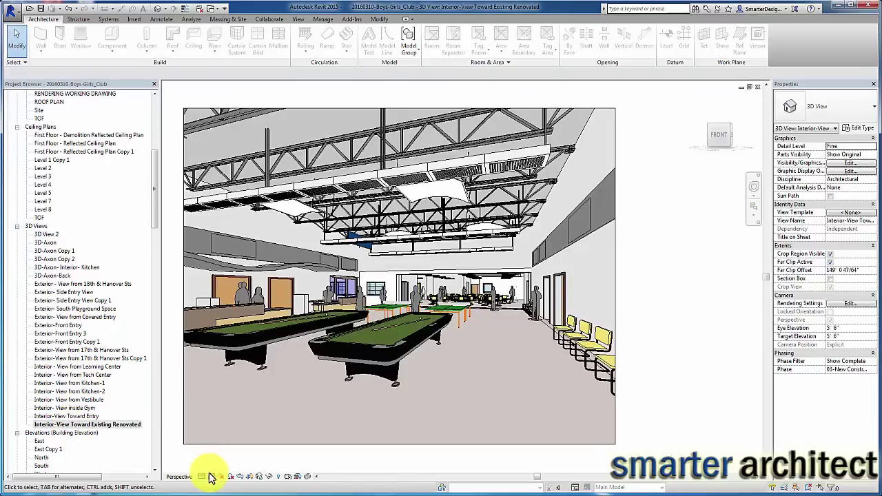
click(211, 476)
click(246, 407)
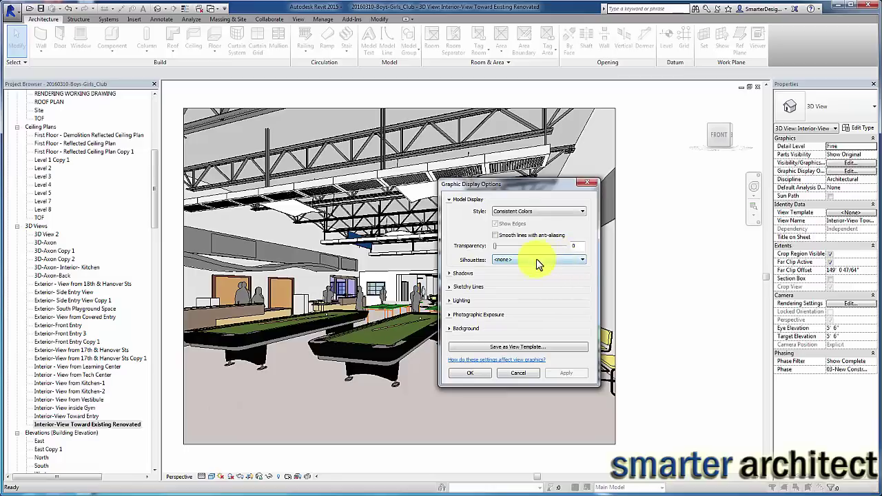
click(452, 288)
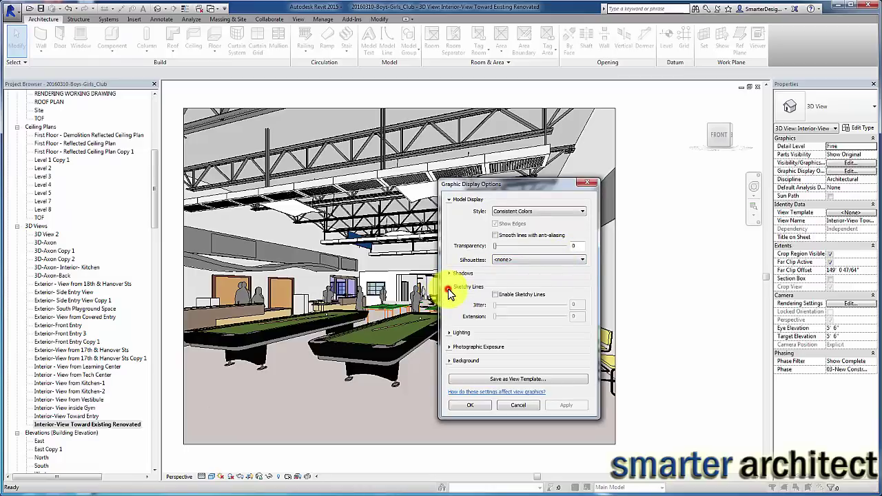
click(494, 294)
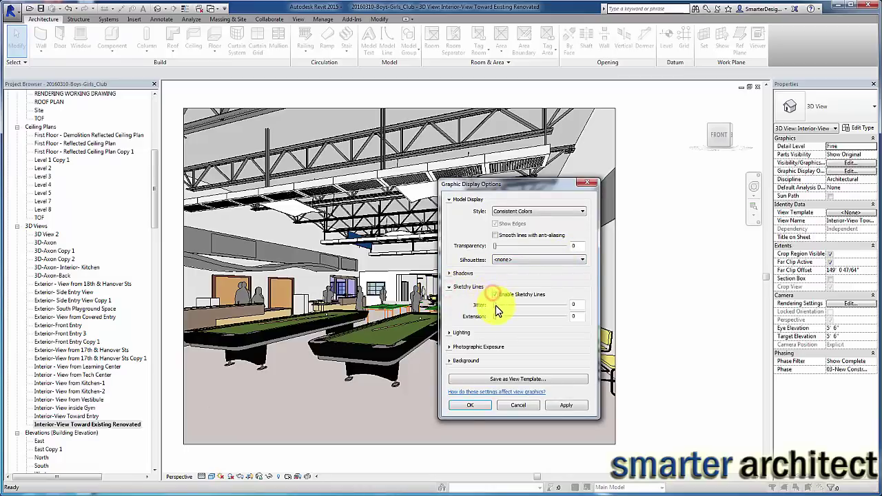
click(574, 304)
text(5)
click(573, 316)
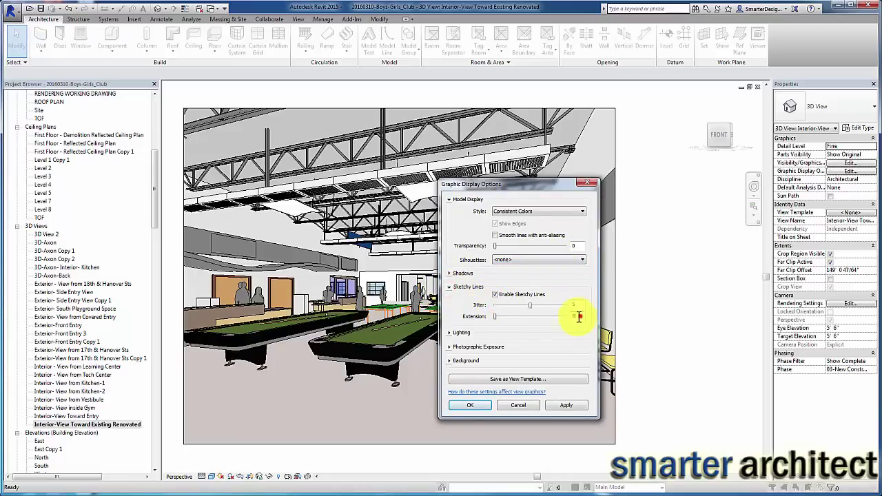
text(5)
click(567, 404)
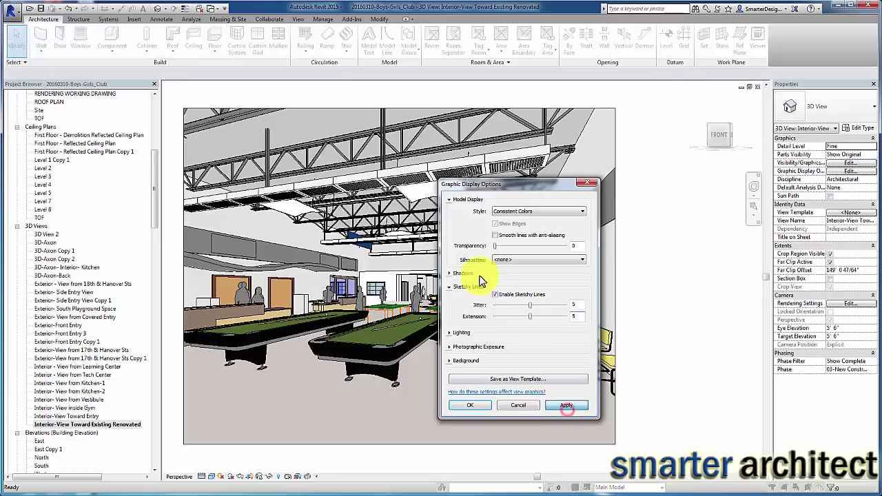
Step: Turn cast shadows off and ambient shadows on, apply, and close the display settings
click(448, 273)
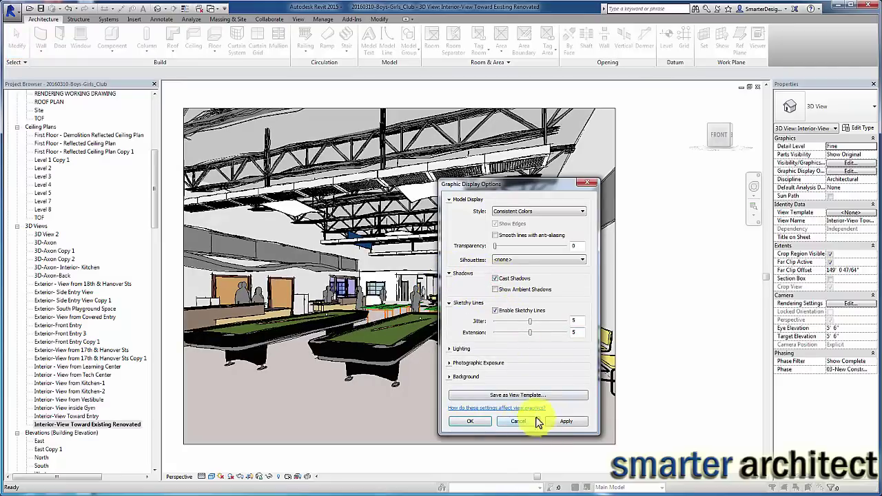
click(494, 278)
click(494, 290)
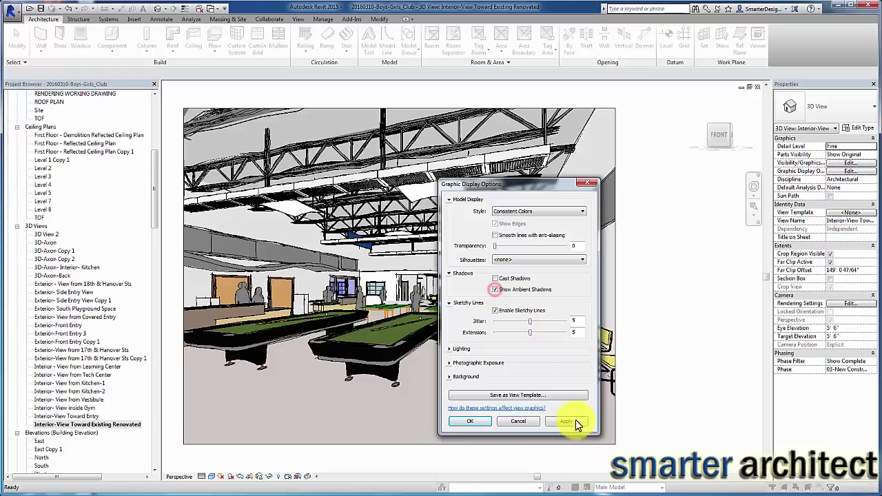
click(559, 421)
click(561, 420)
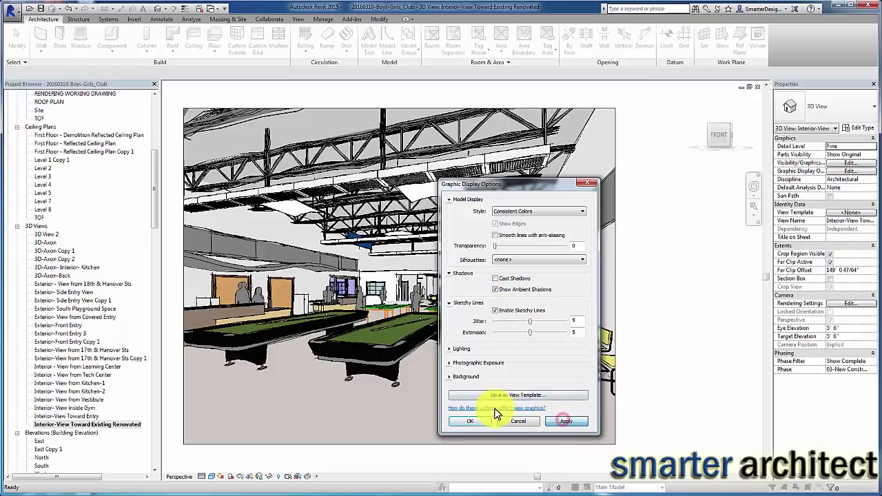
click(573, 421)
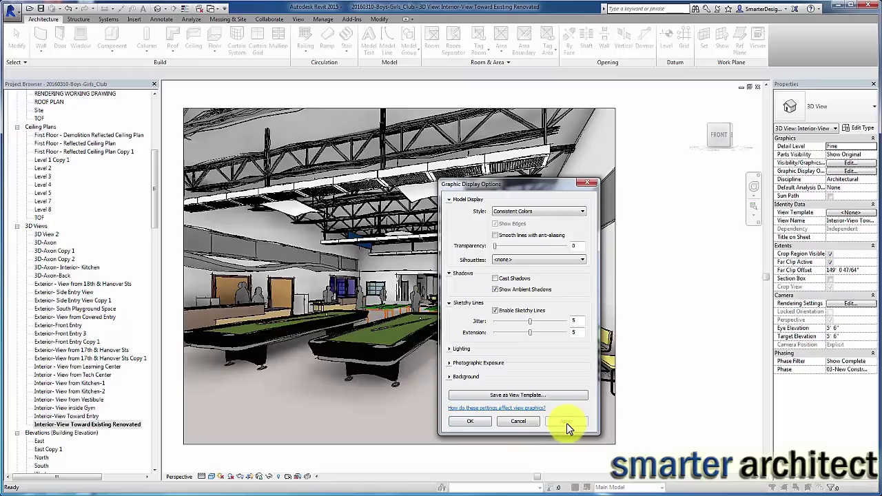
click(478, 421)
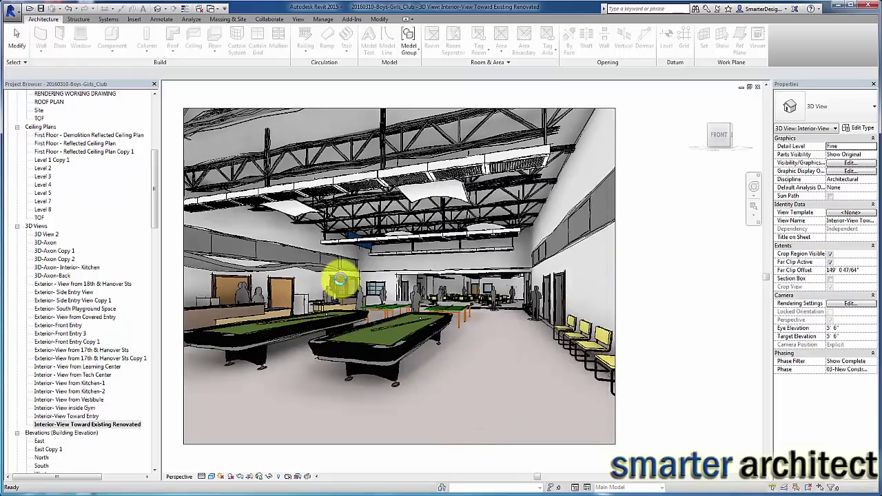
Step: Zoom in on the sketchy billiards-room interior perspective so it fills more of the view
scroll(309, 246, up, 1)
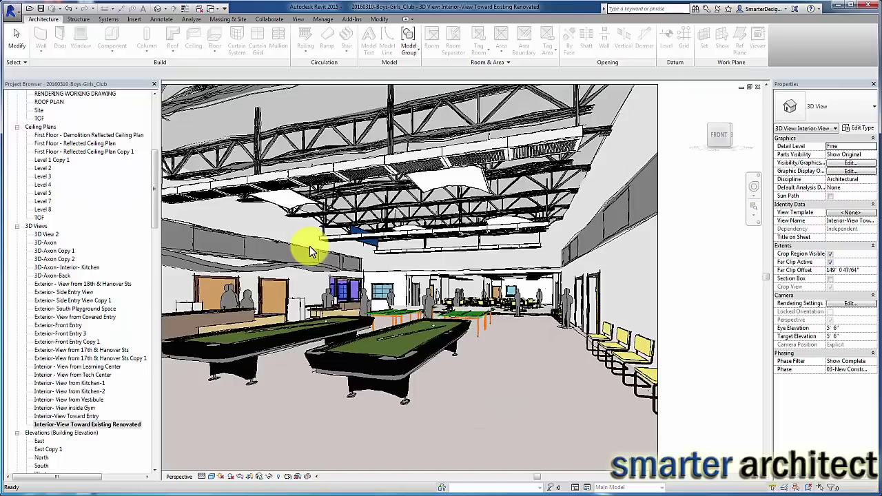